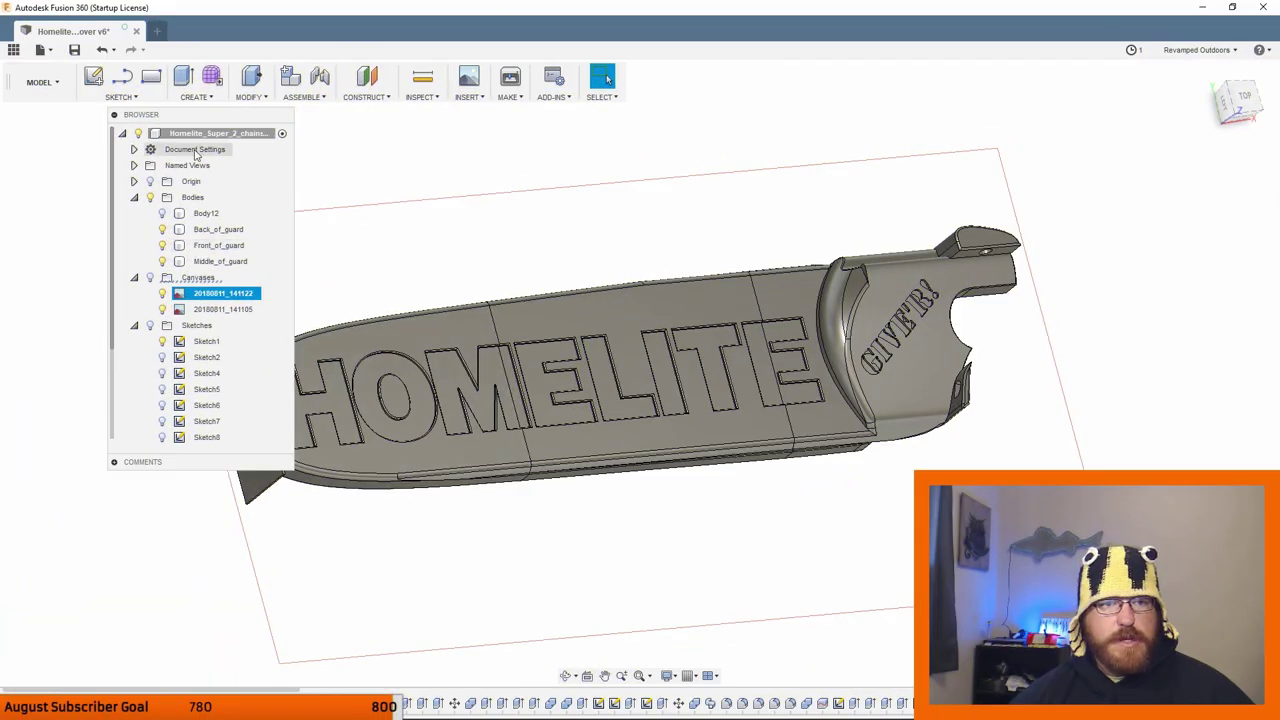
Hide the bodies, show the sketches and canvases, and orient the view to the top of the chainsaw photo.
left_click_drag(203, 118, 101, 118)
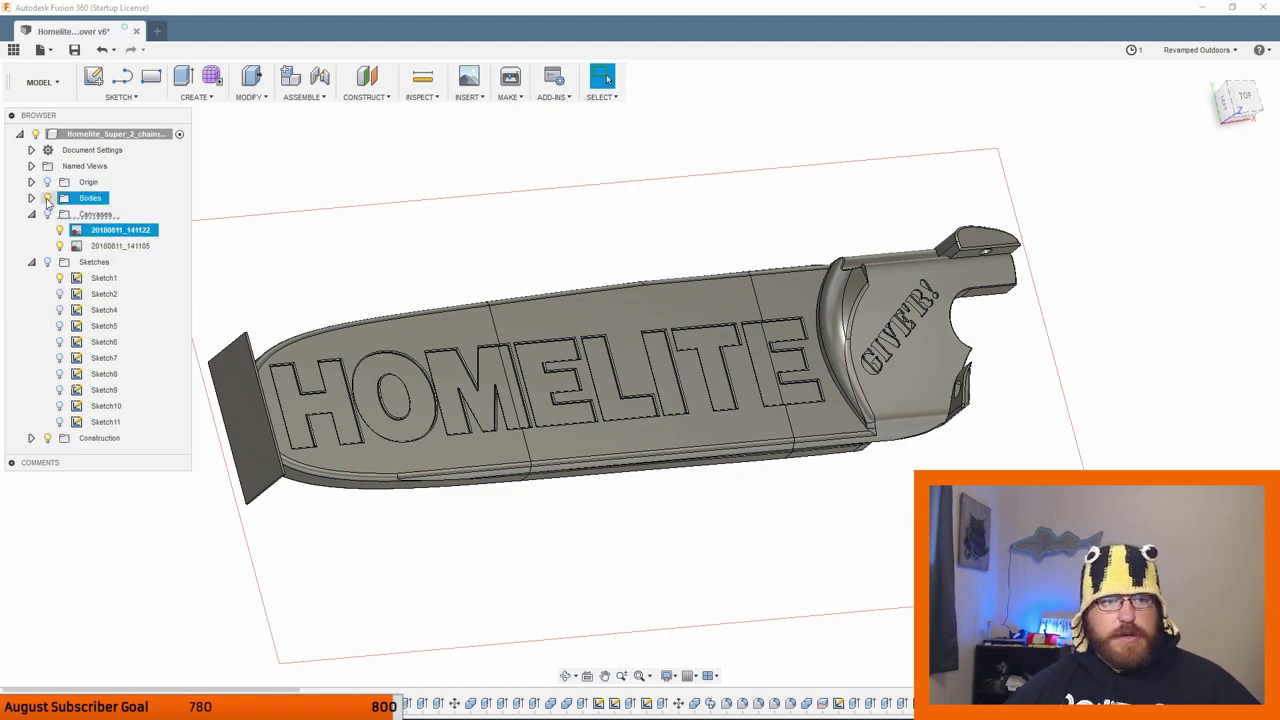
left_click(49, 199)
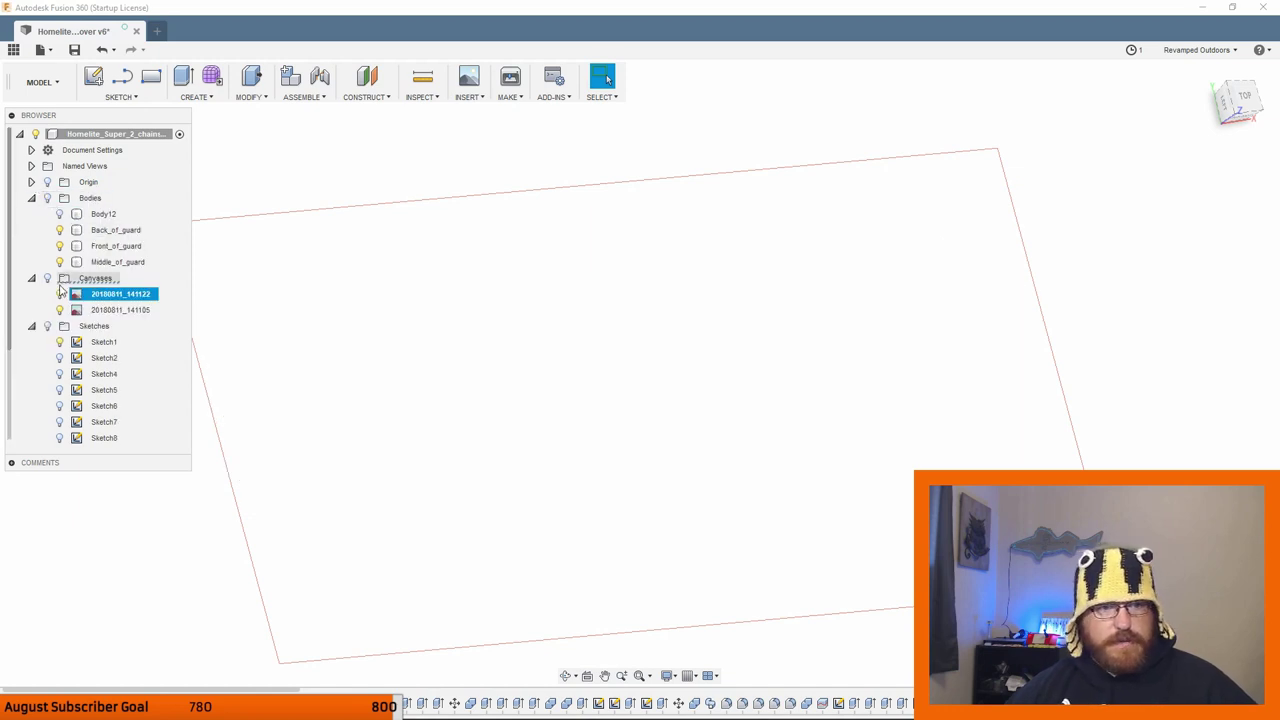
left_click(47, 327)
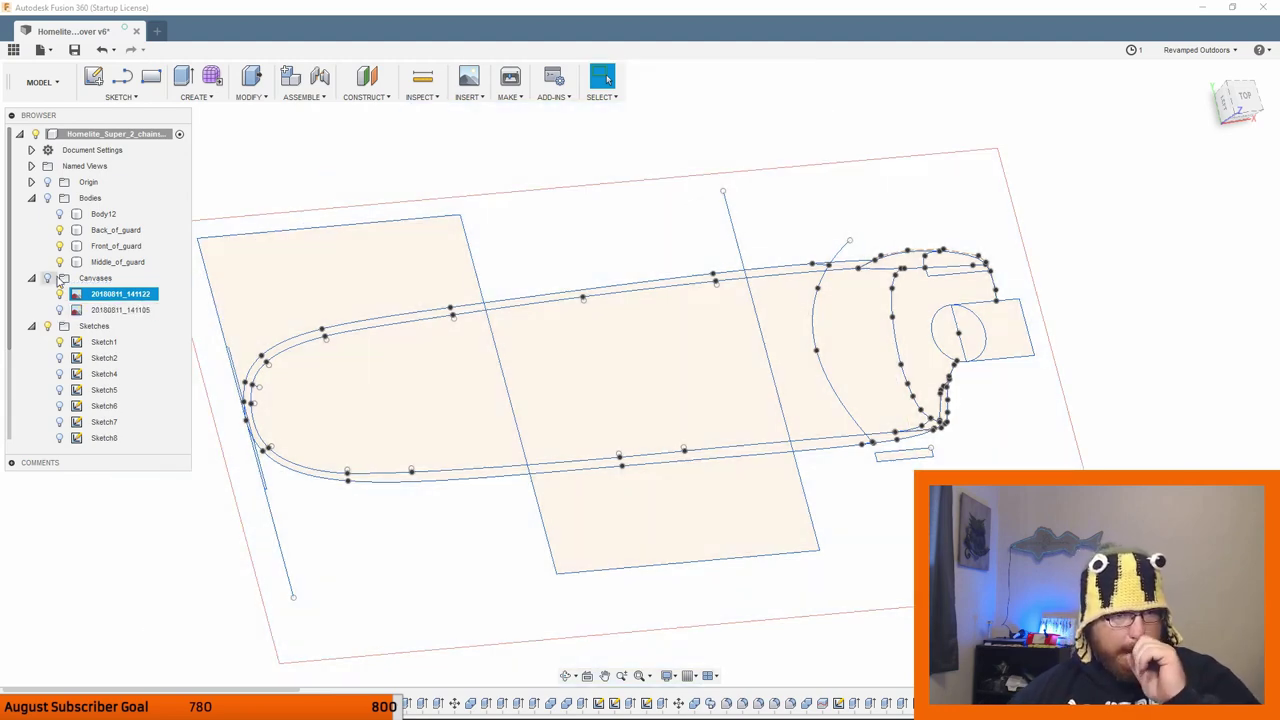
left_click(47, 279)
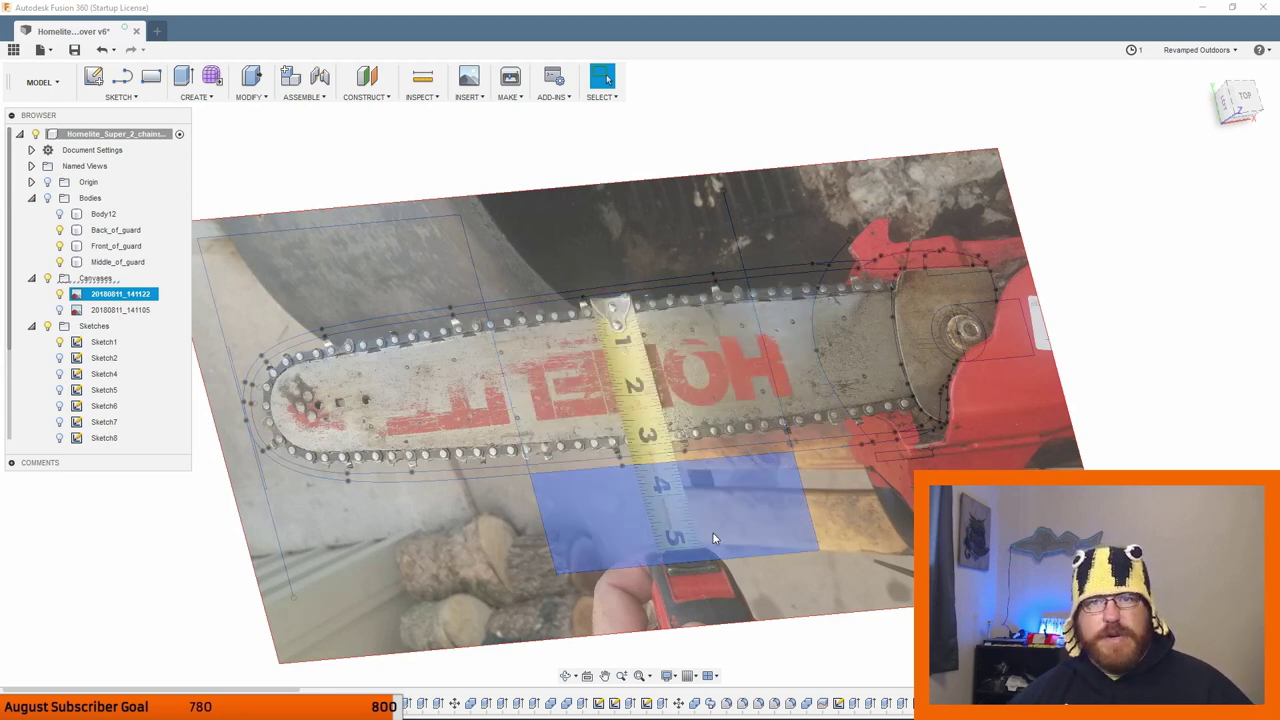
middle_click_drag(848, 550, 936, 418, "shift")
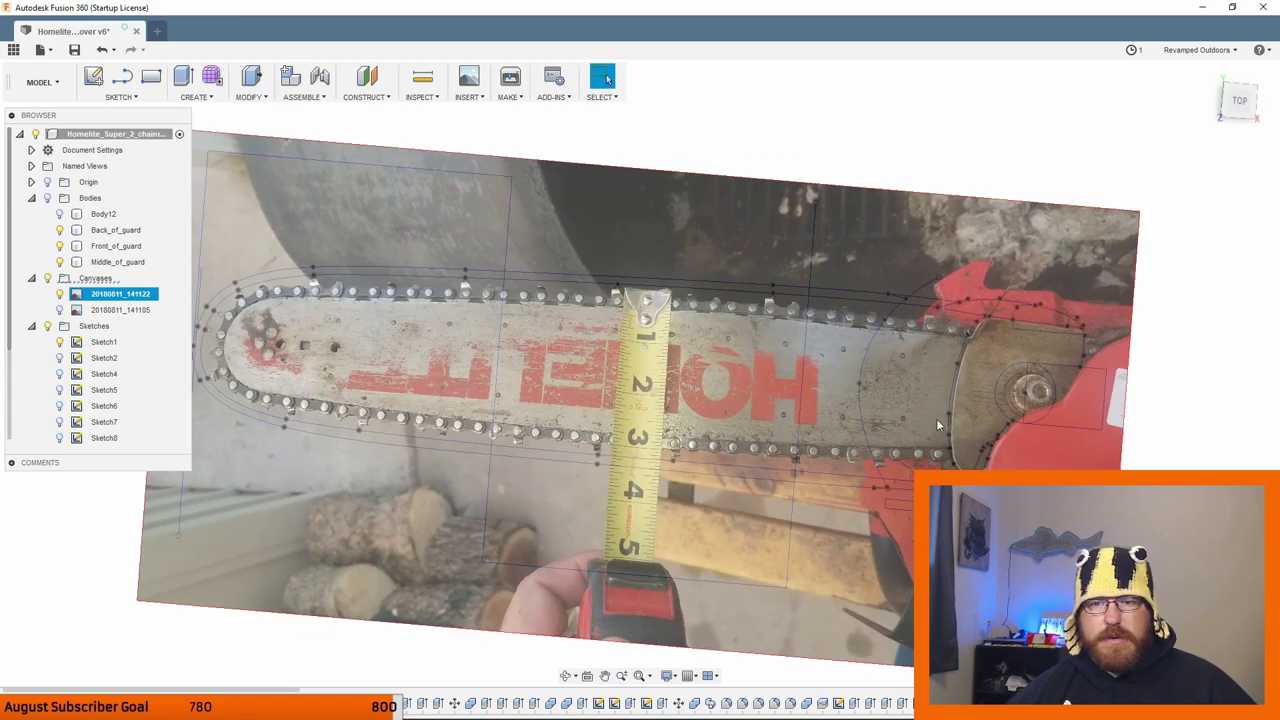
left_click(1239, 102)
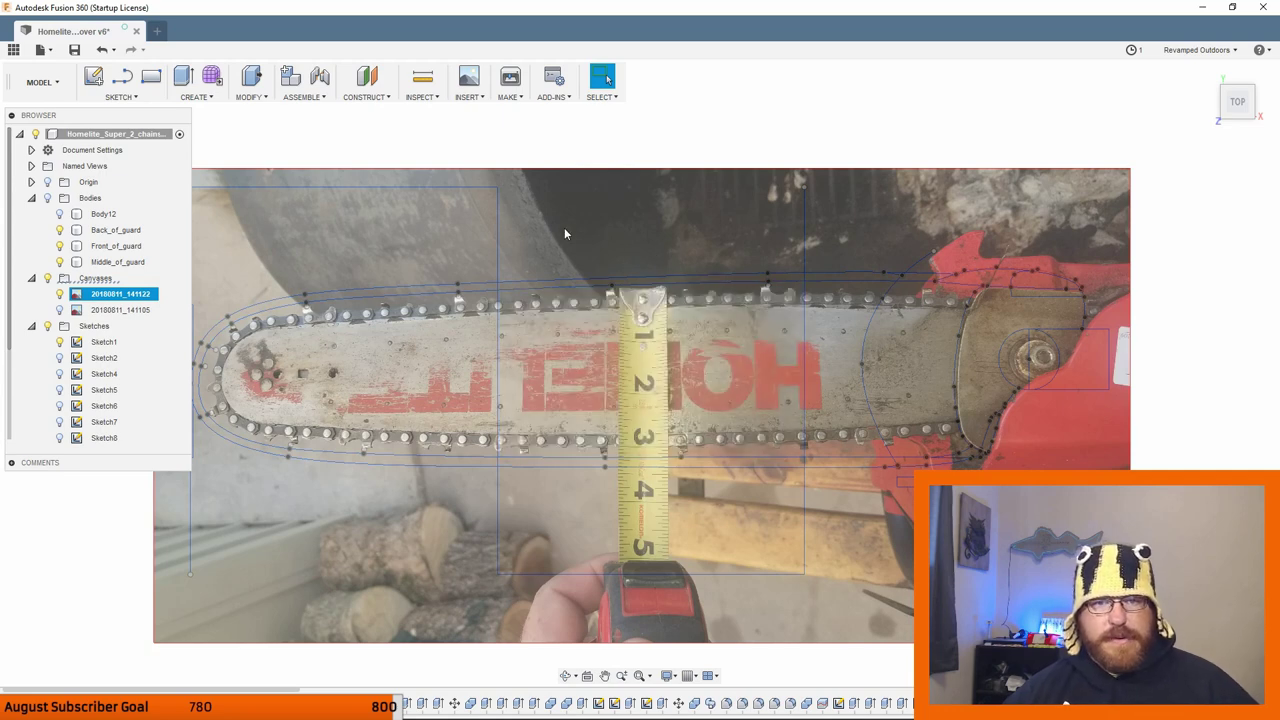
left_click(469, 84)
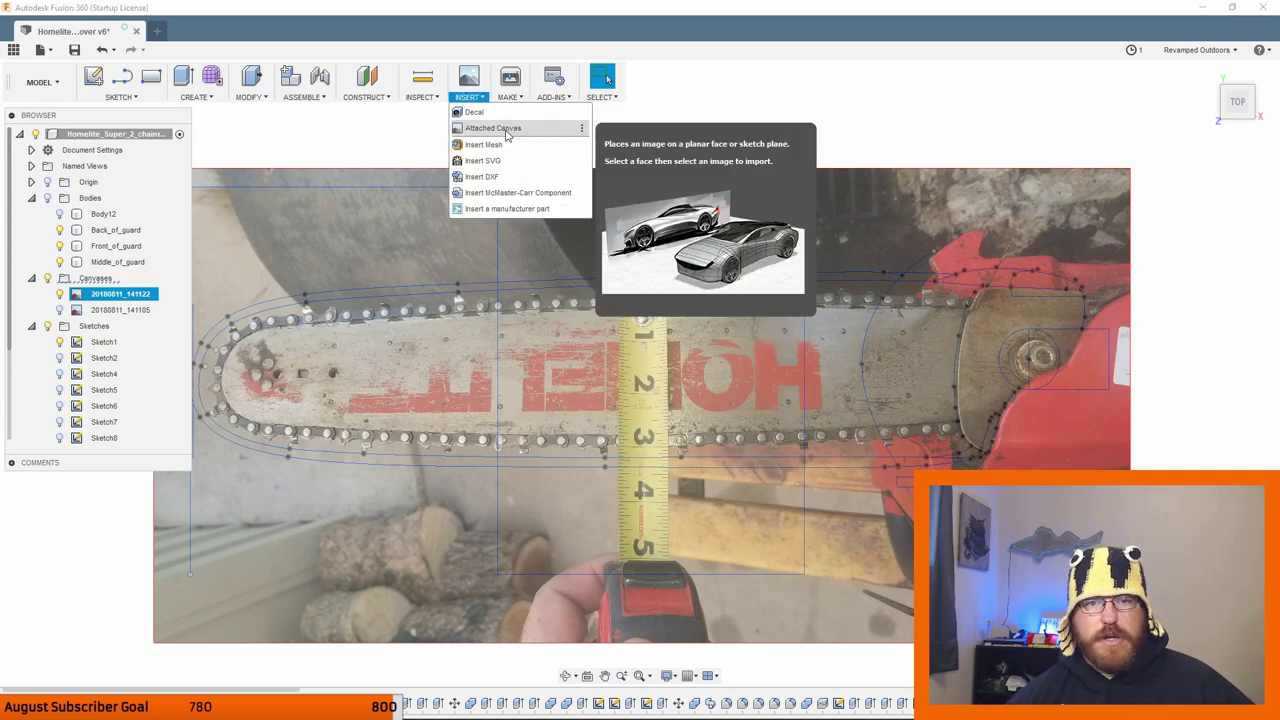
left_click(493, 128)
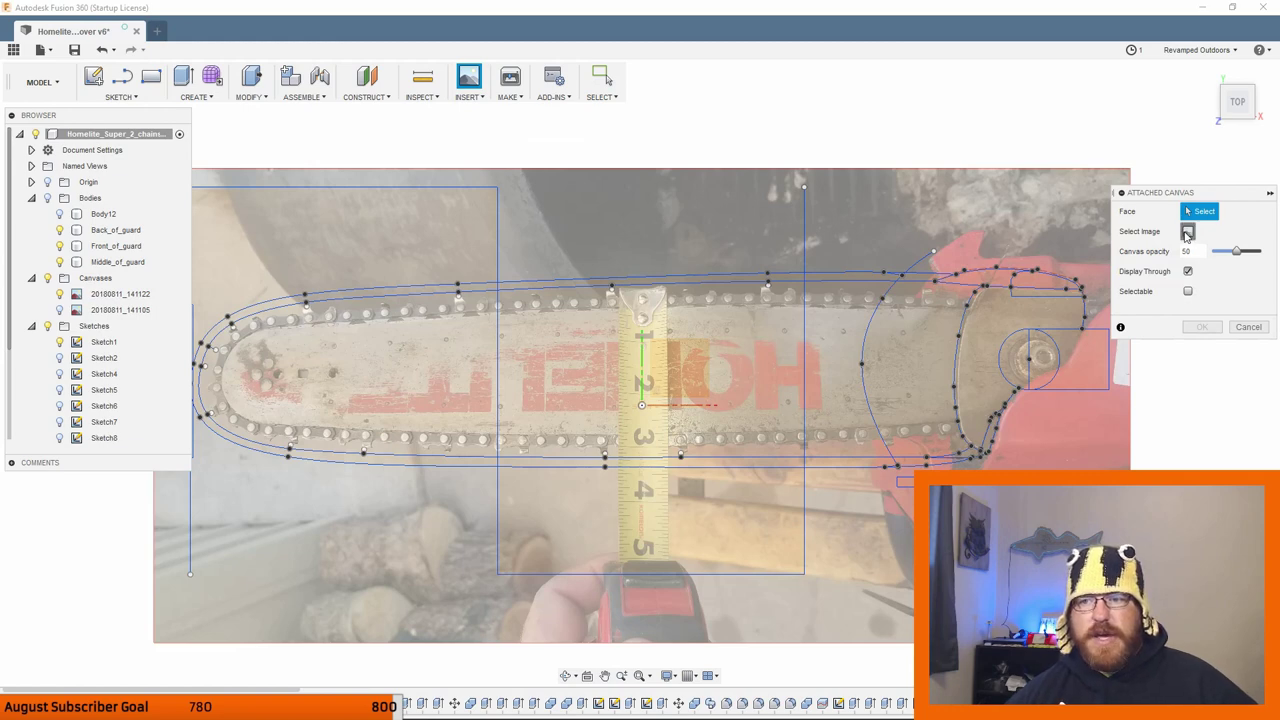
left_click(1187, 231)
key("Escape")
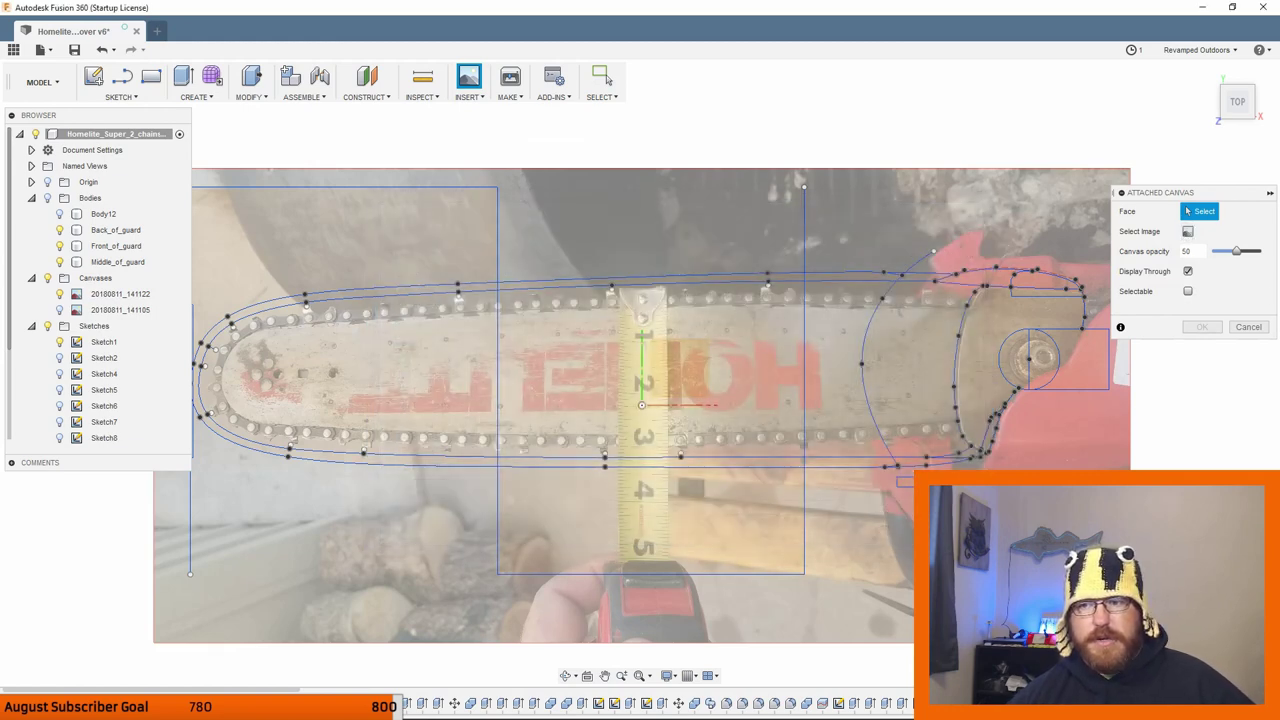
left_click(1249, 328)
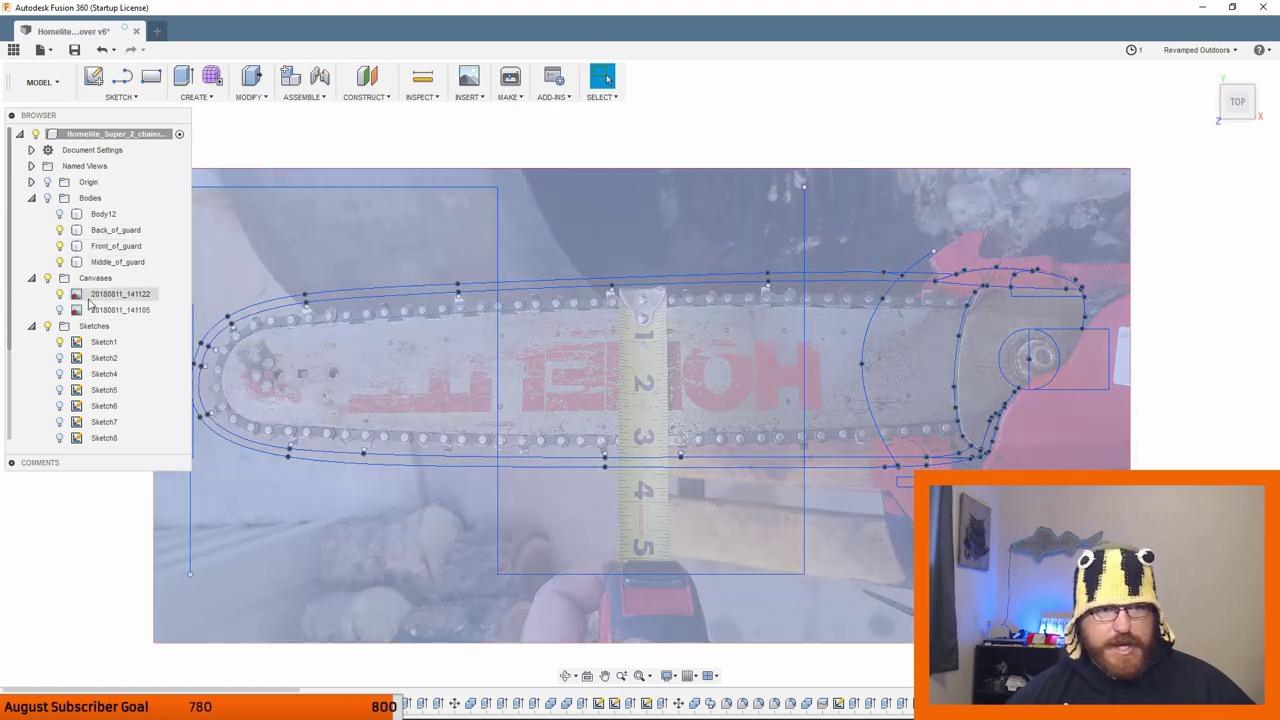
Calibrate the 20180811_141122 canvas between the 1-inch and 2-inch tape measure marks, accepting the proposed distance.
right_click(110, 294)
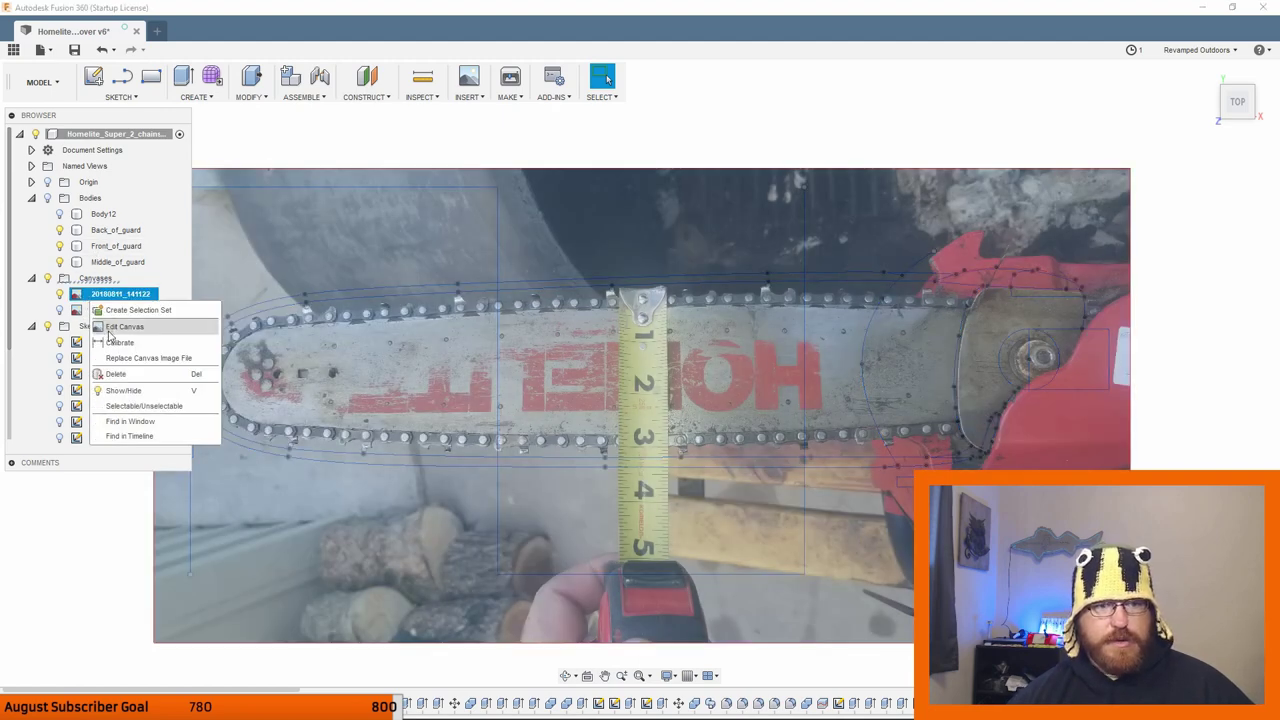
left_click(116, 343)
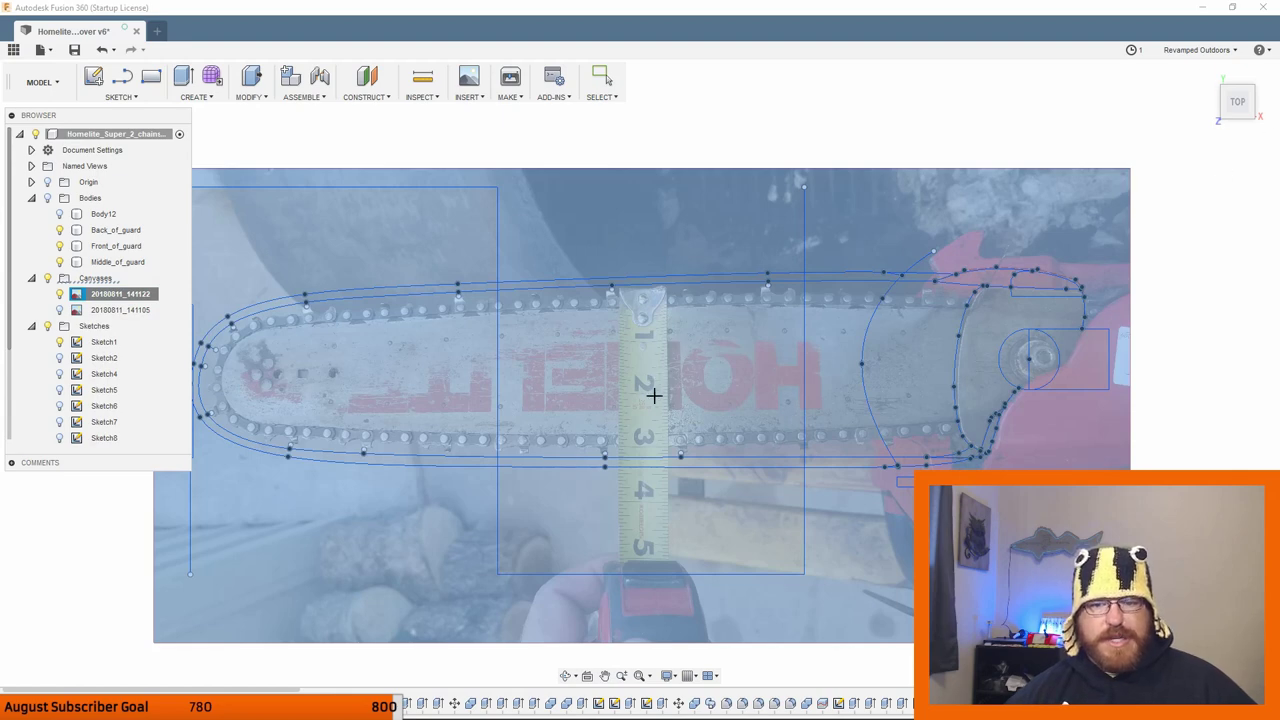
scroll(652, 394, "up", 6)
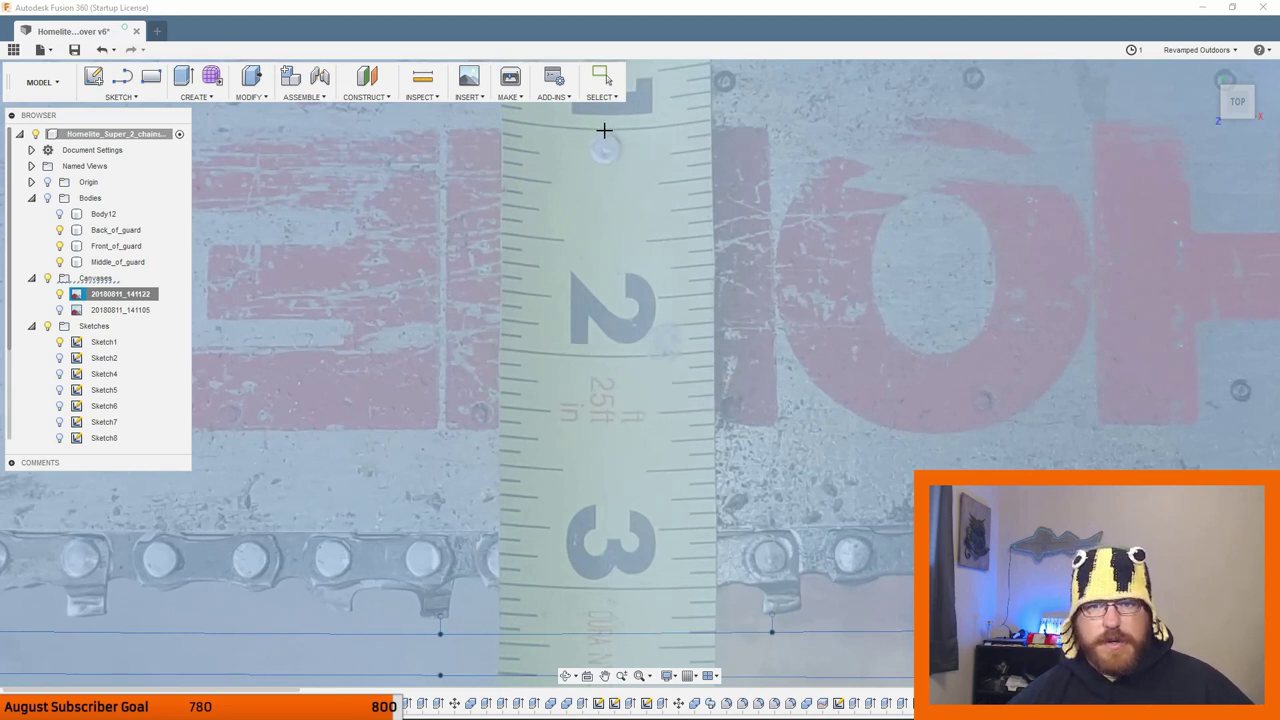
left_click(604, 129)
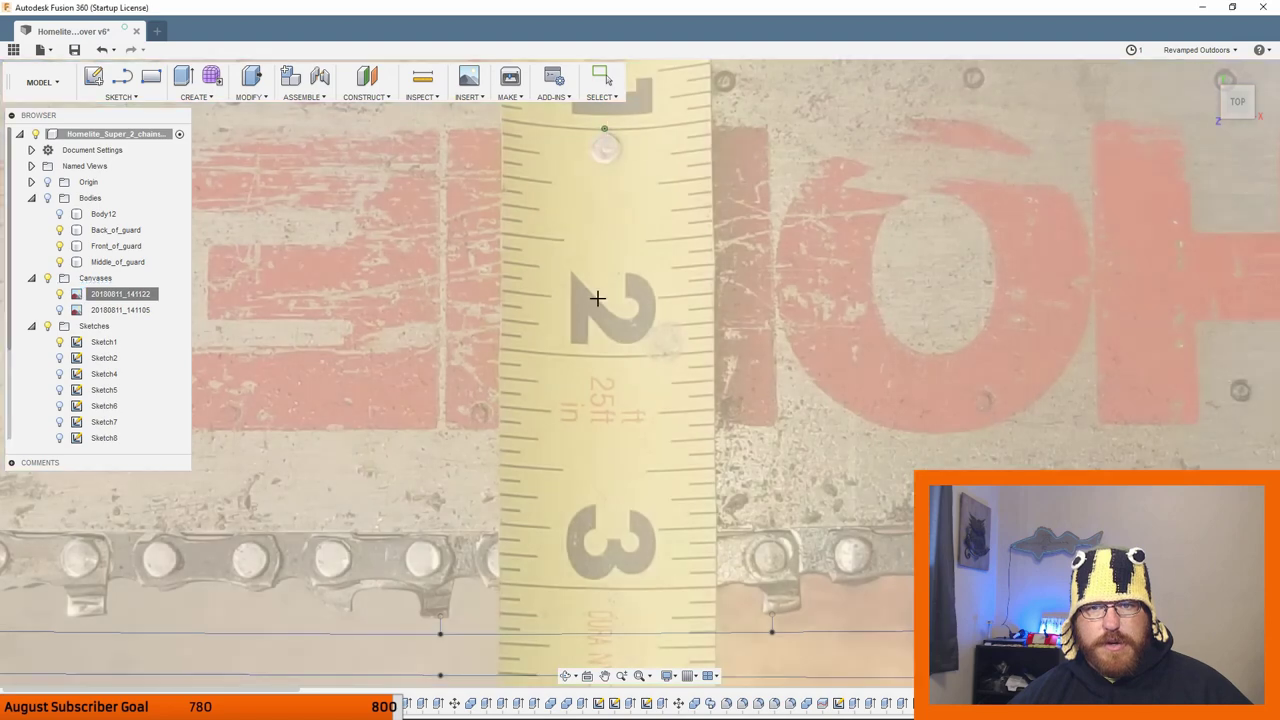
left_click(602, 356)
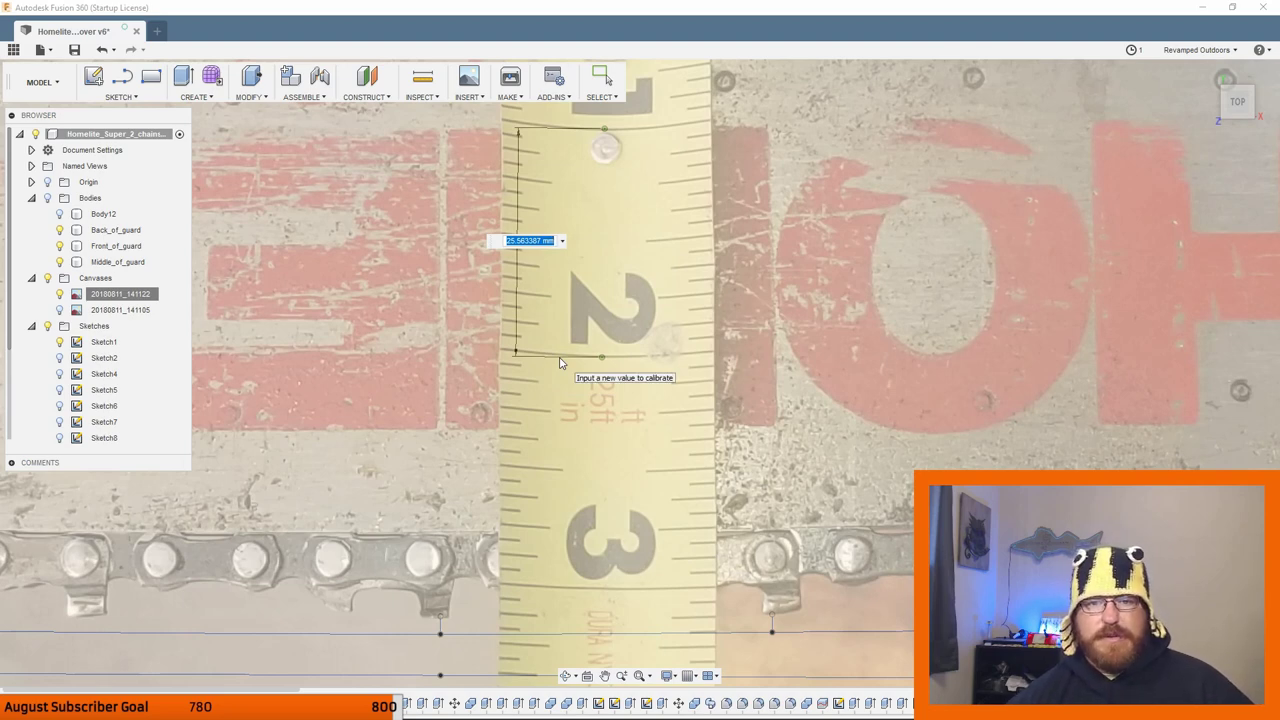
key("Return")
Examine the traced guard outline against the chainsaw photo, from the bar tip to the sprocket end.
scroll(538, 433, "down", 5)
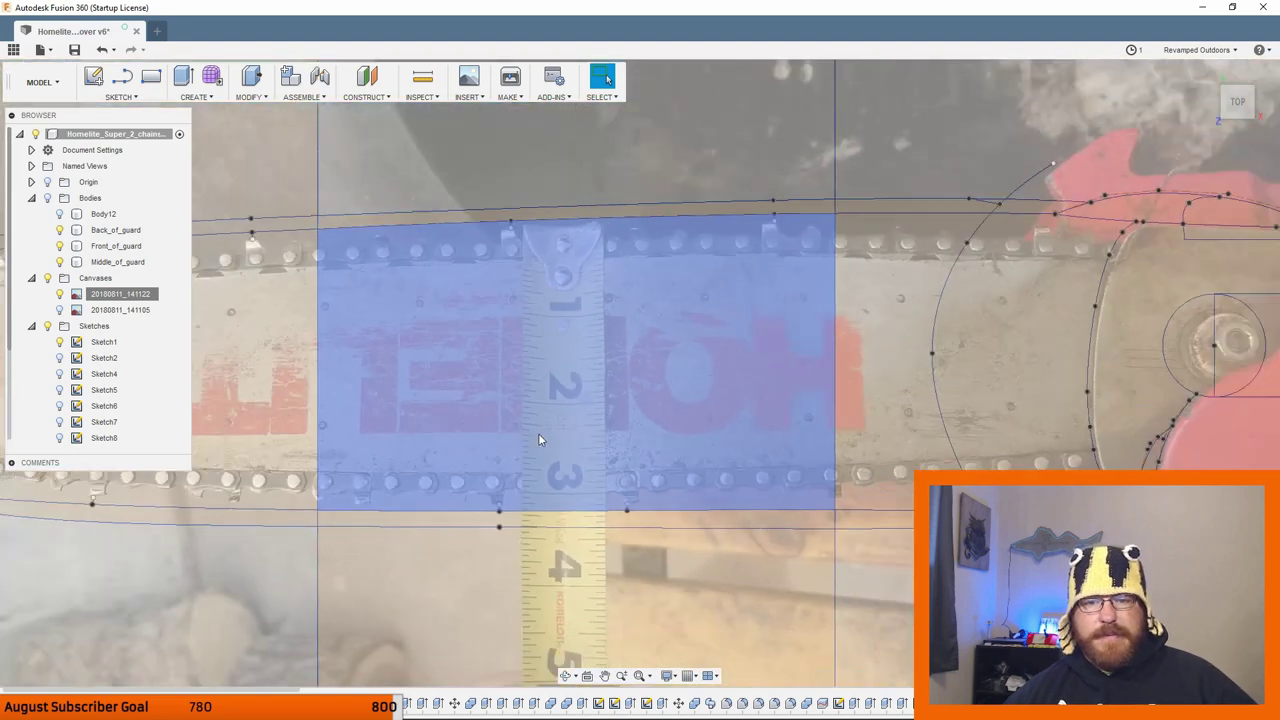
scroll(538, 440, "down", 2)
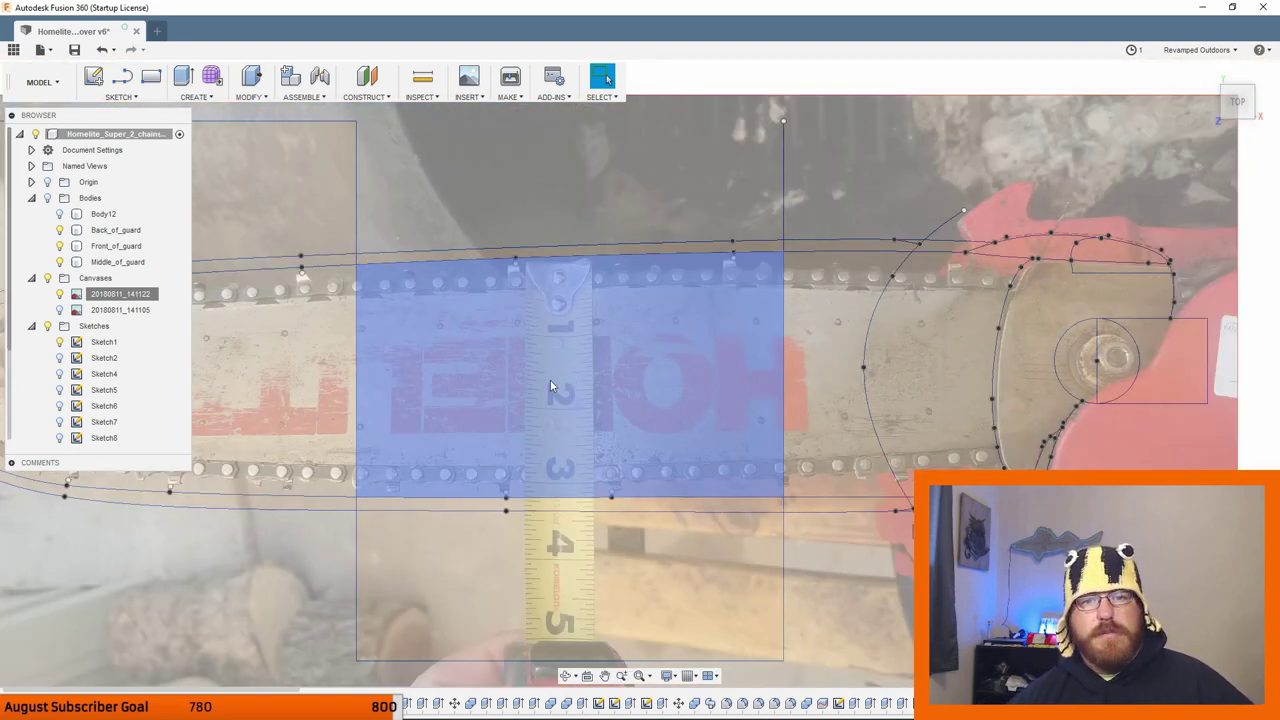
key("Escape")
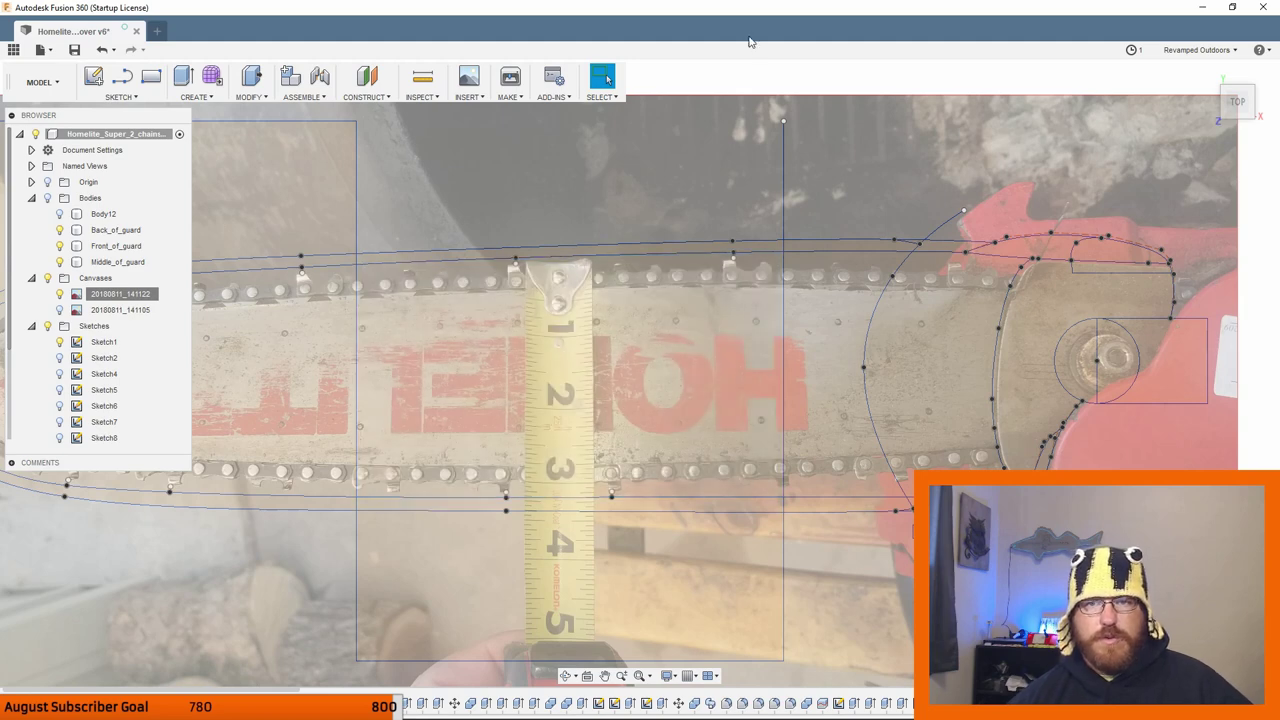
middle_click_drag(742, 330, 893, 314)
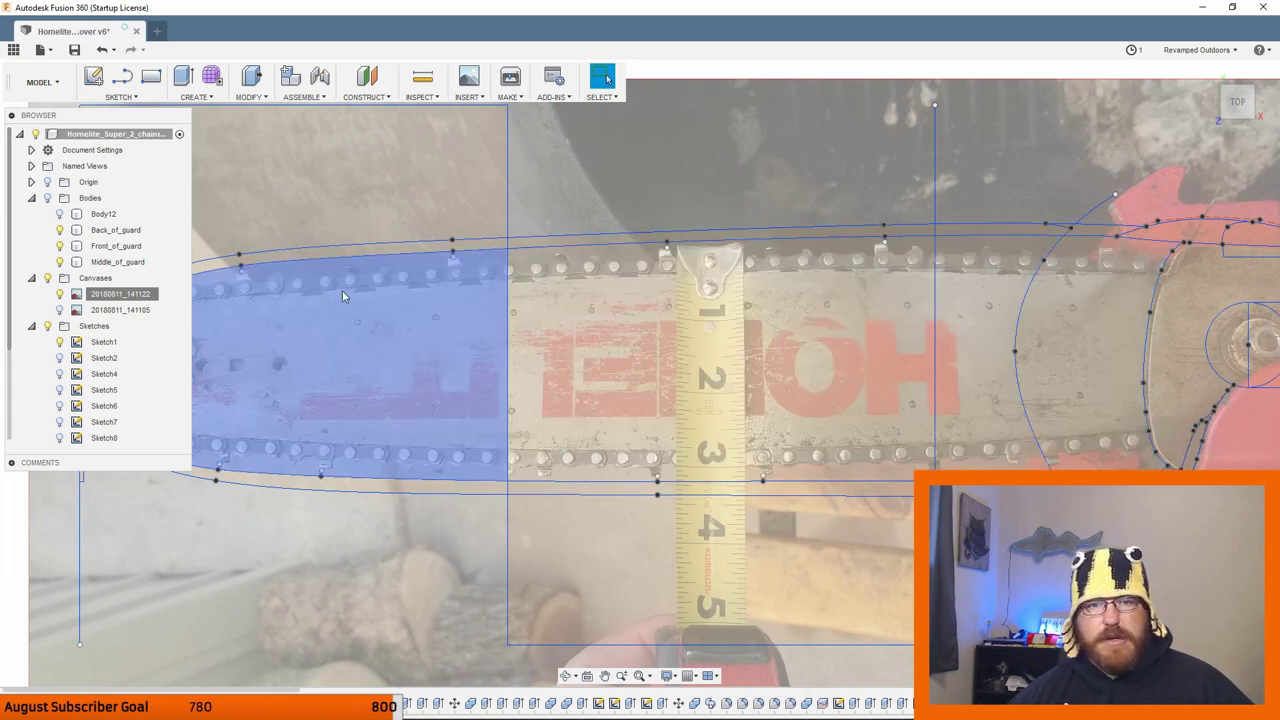
middle_click_drag(649, 472, 777, 484)
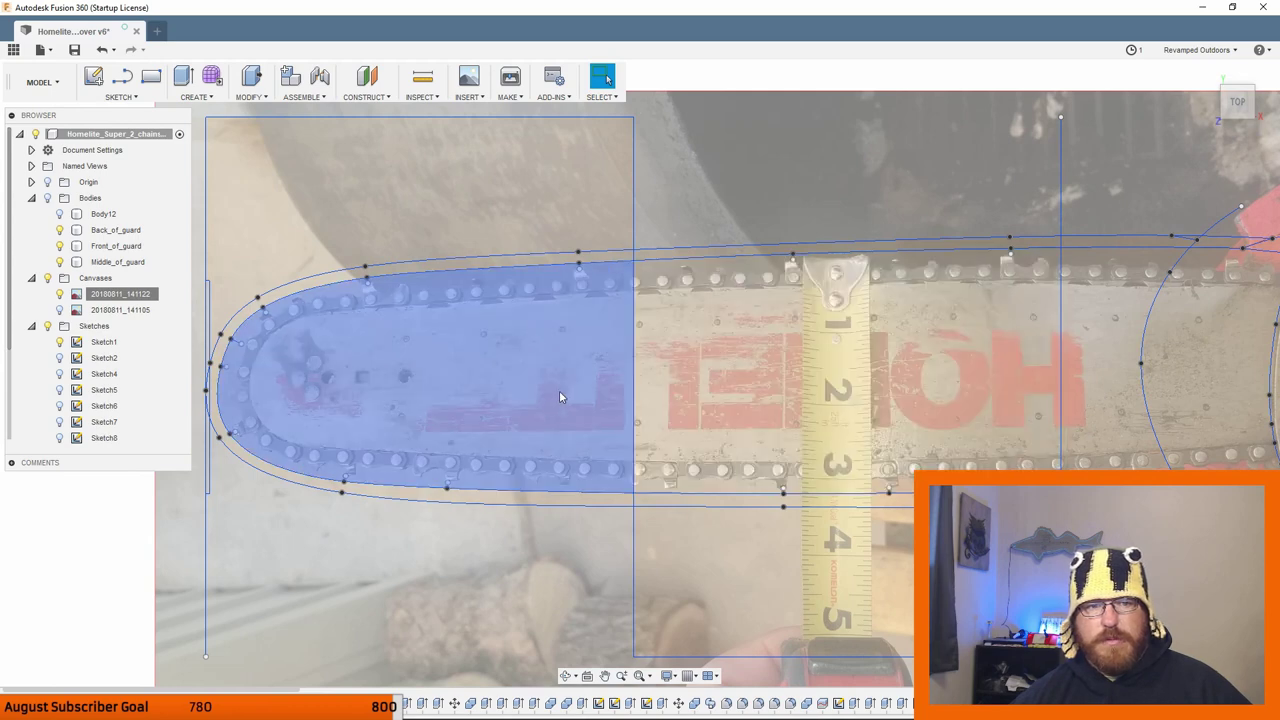
middle_click_drag(961, 355, 799, 375)
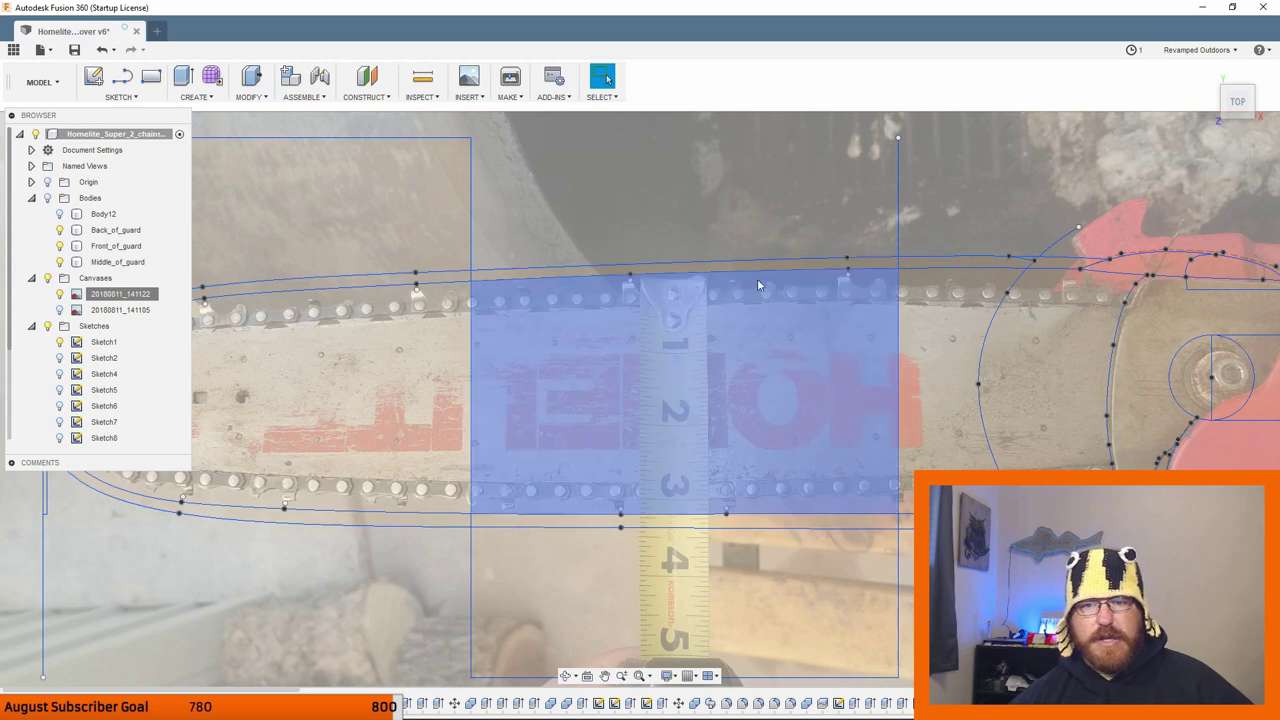
middle_click_drag(657, 286, 725, 270)
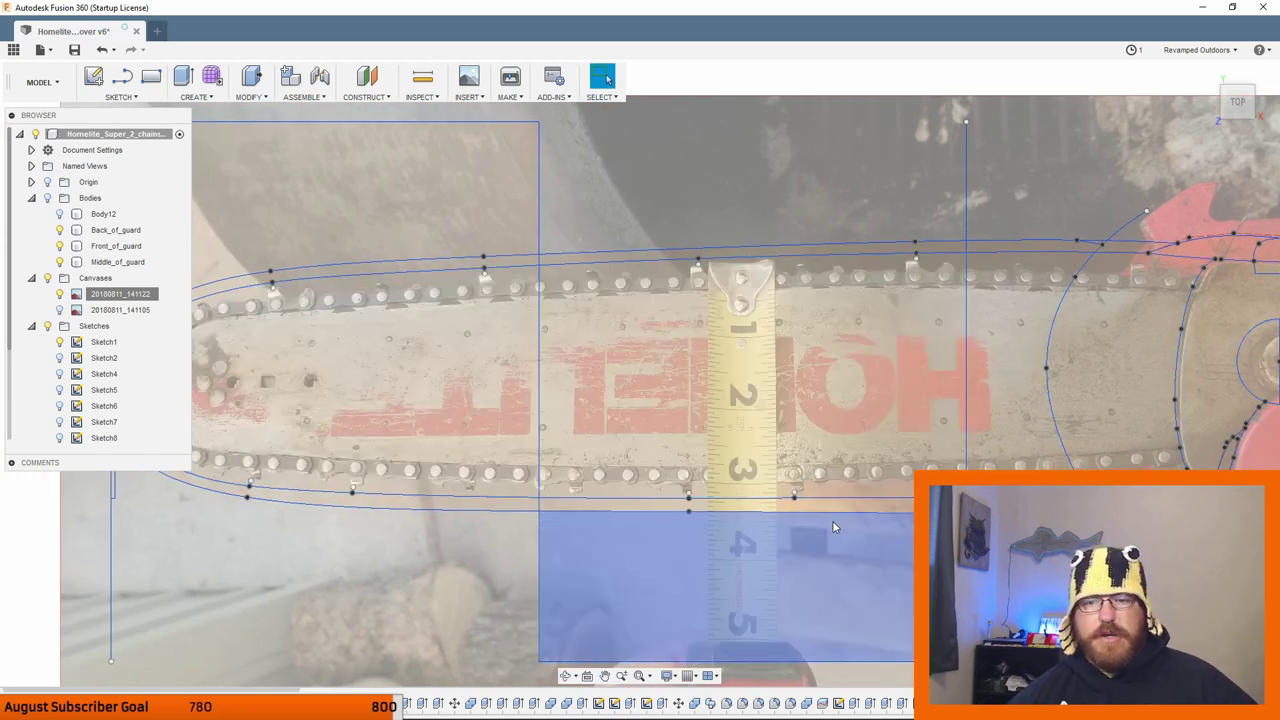
mouse_move(850, 472)
middle_mouse_down()
mouse_move(668, 474)
mouse_move(608, 490)
middle_mouse_up()
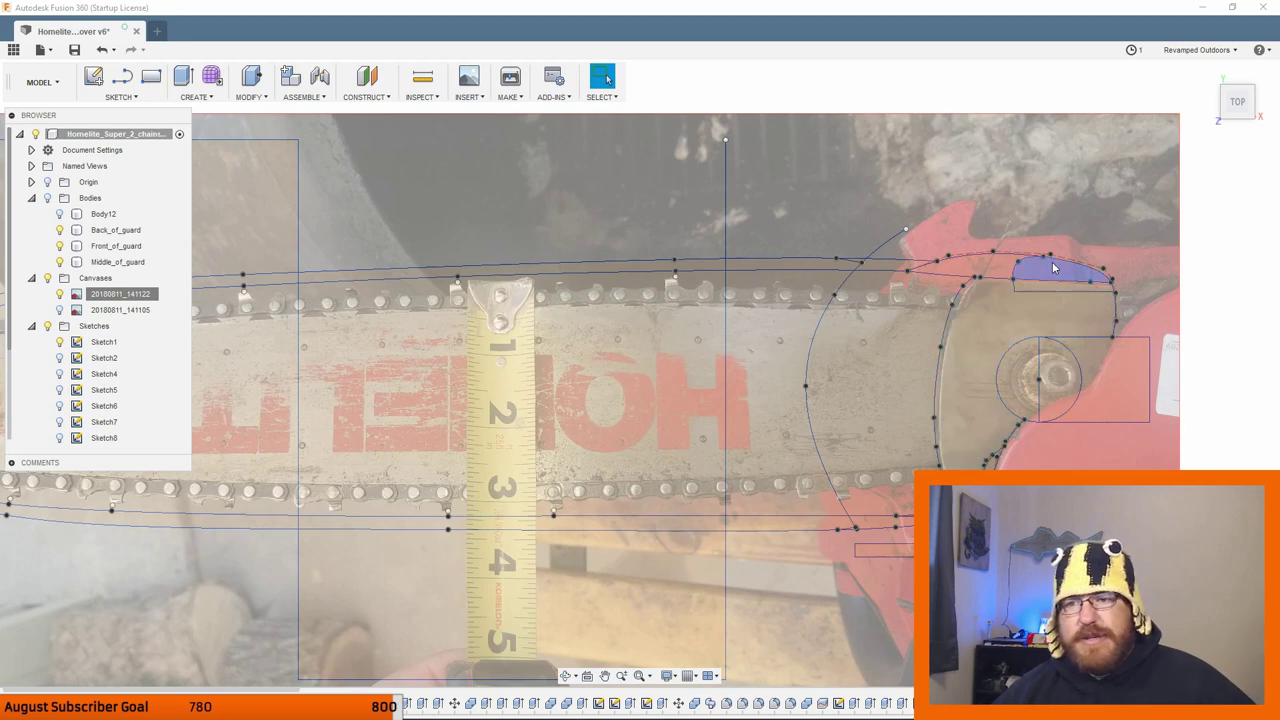
Briefly display the guard bodies over the photo, and hide both the bodies and the canvases to isolate the sketches.
middle_click_drag(1023, 331, 998, 352, "shift")
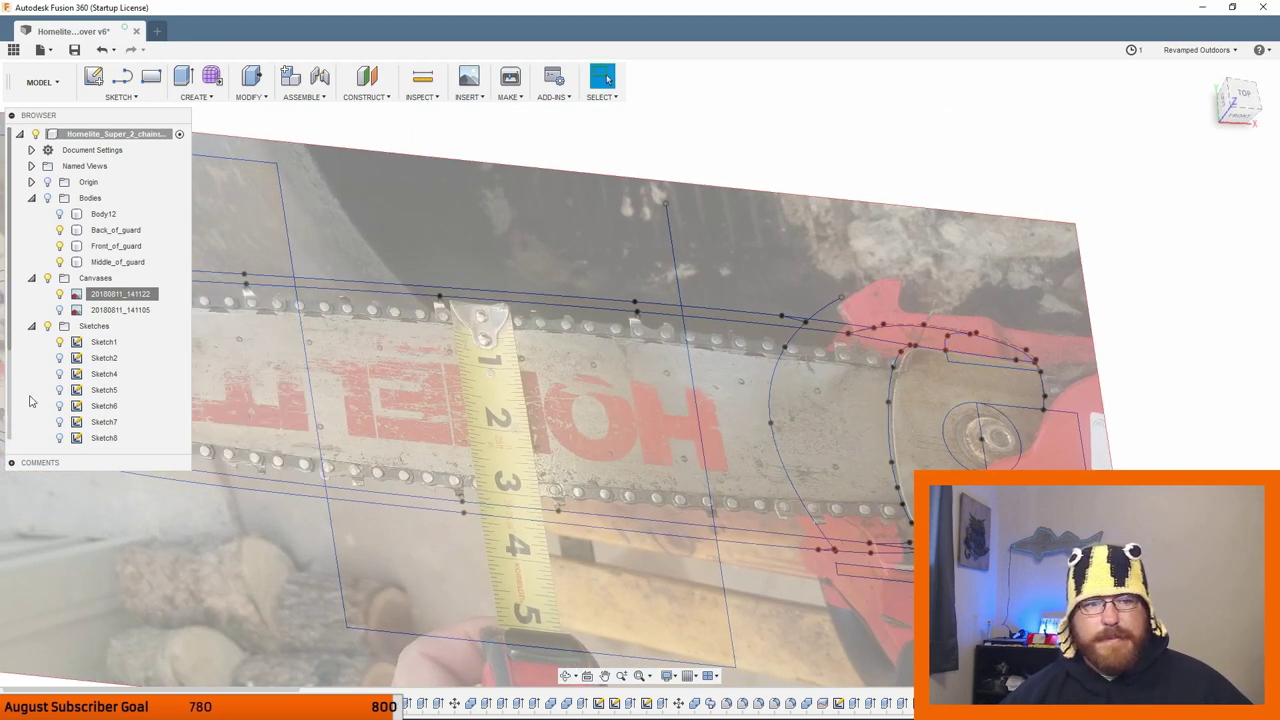
left_click(60, 216)
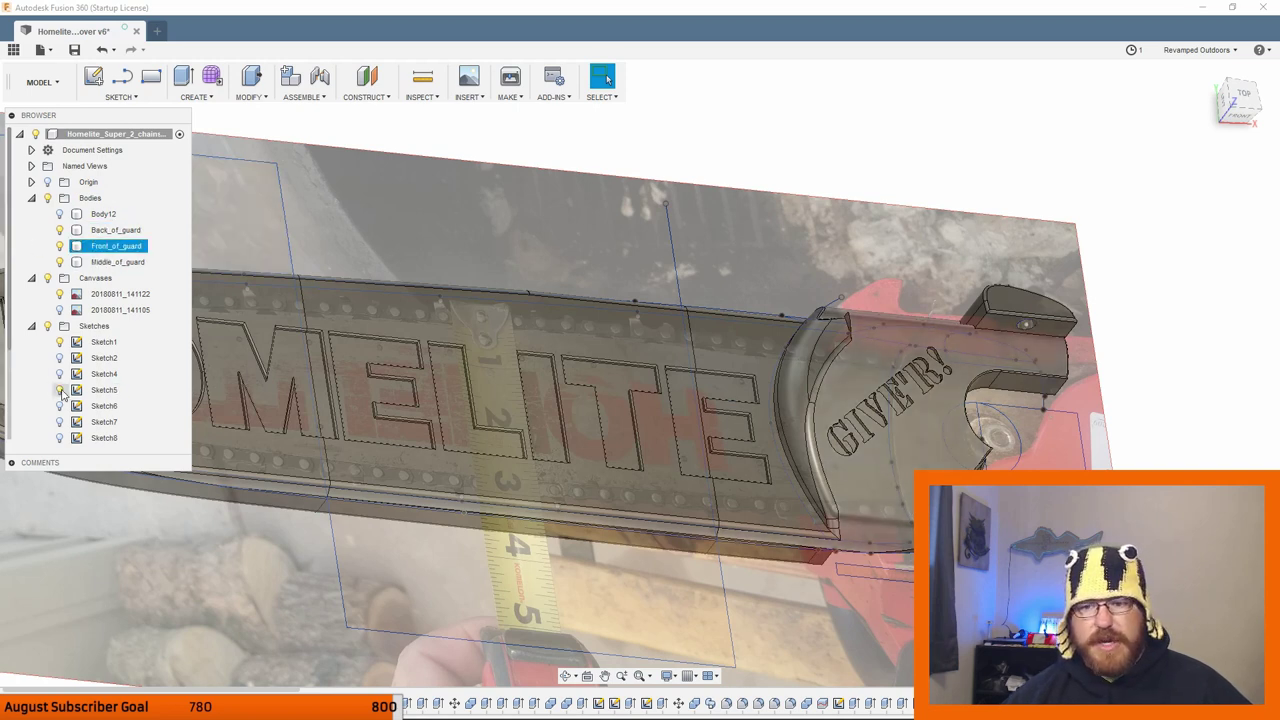
left_click(47, 198)
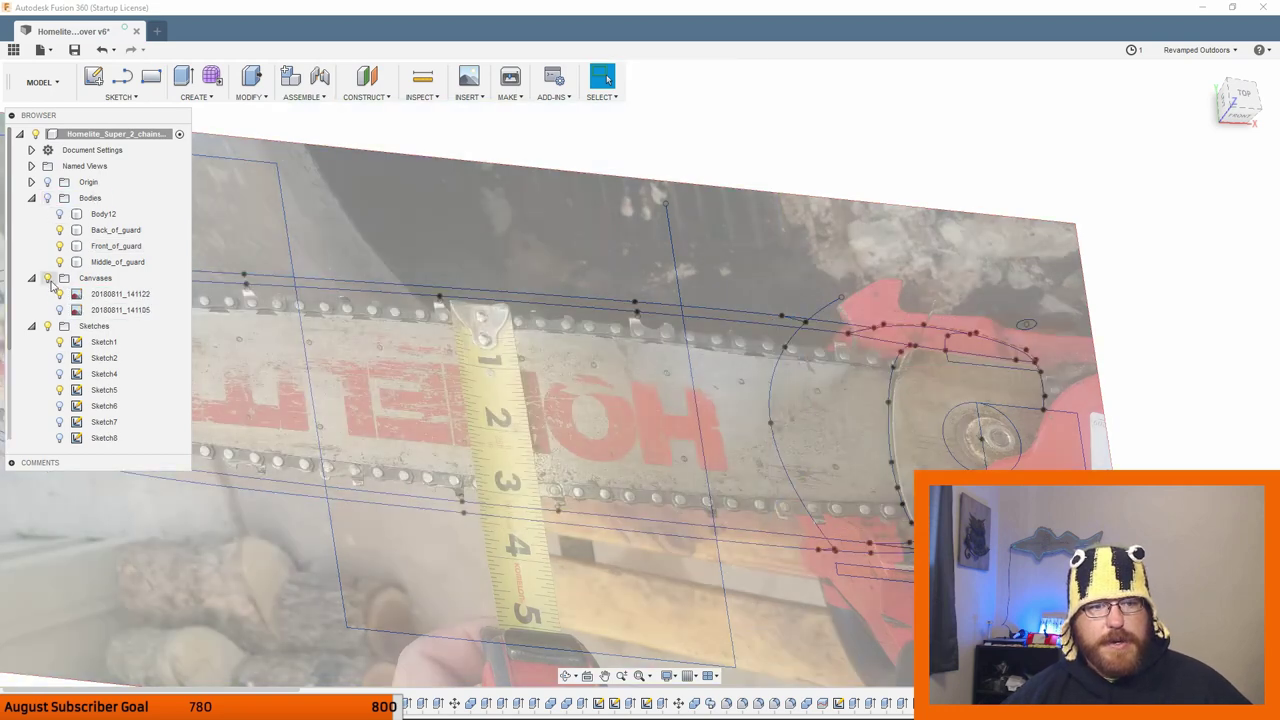
left_click(47, 278)
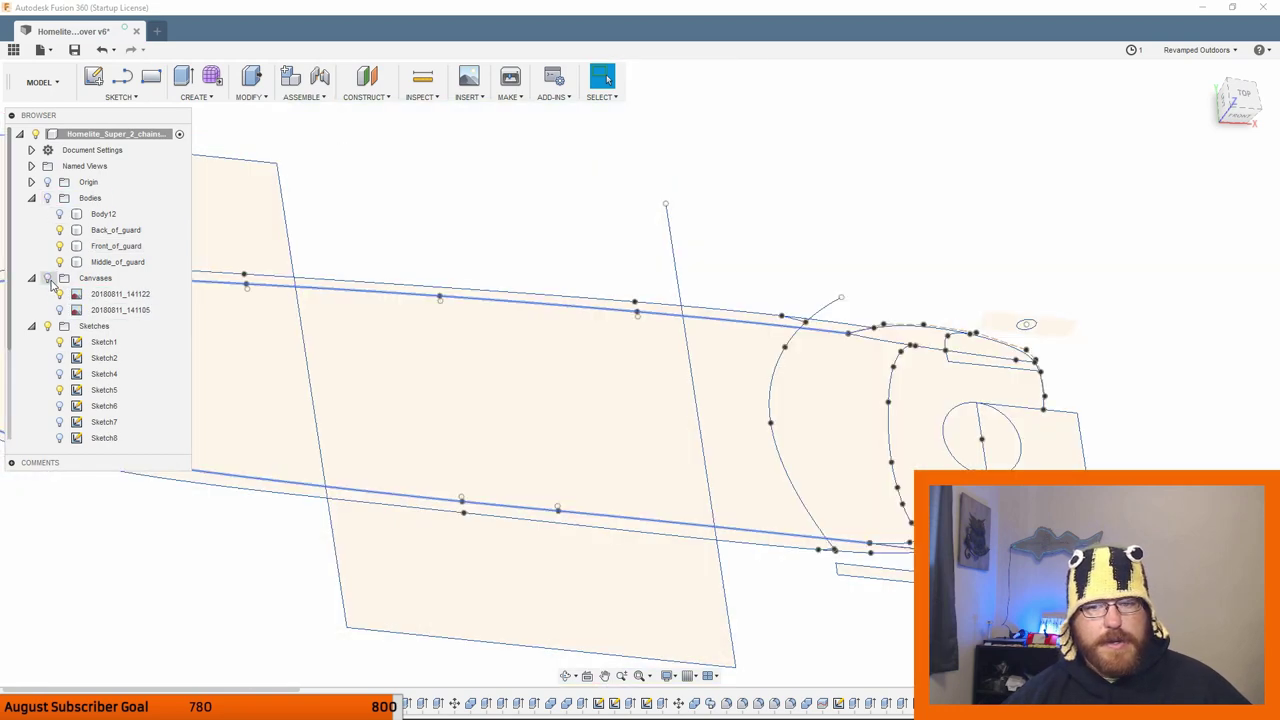
Preview Sketch5 through Sketch8 individually from near the front view, hide them again, and show Sketch4.
left_click(59, 406)
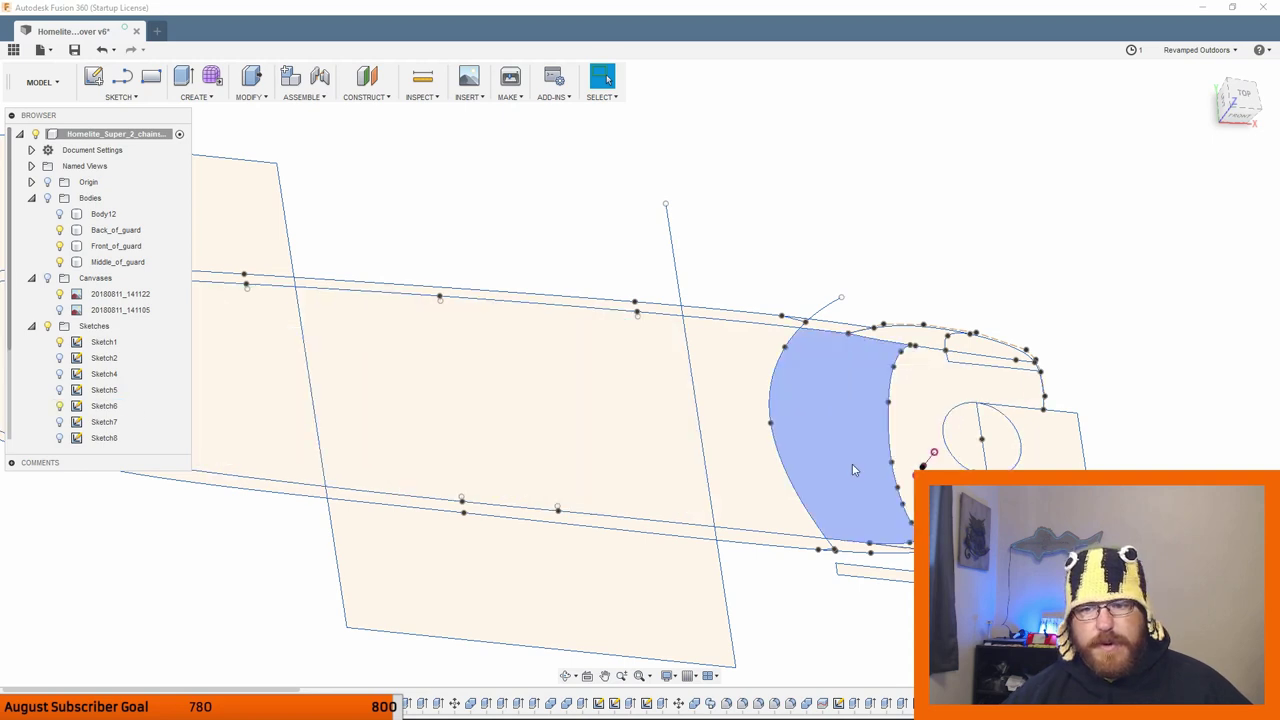
middle_click_drag(852, 464, 849, 394, "shift")
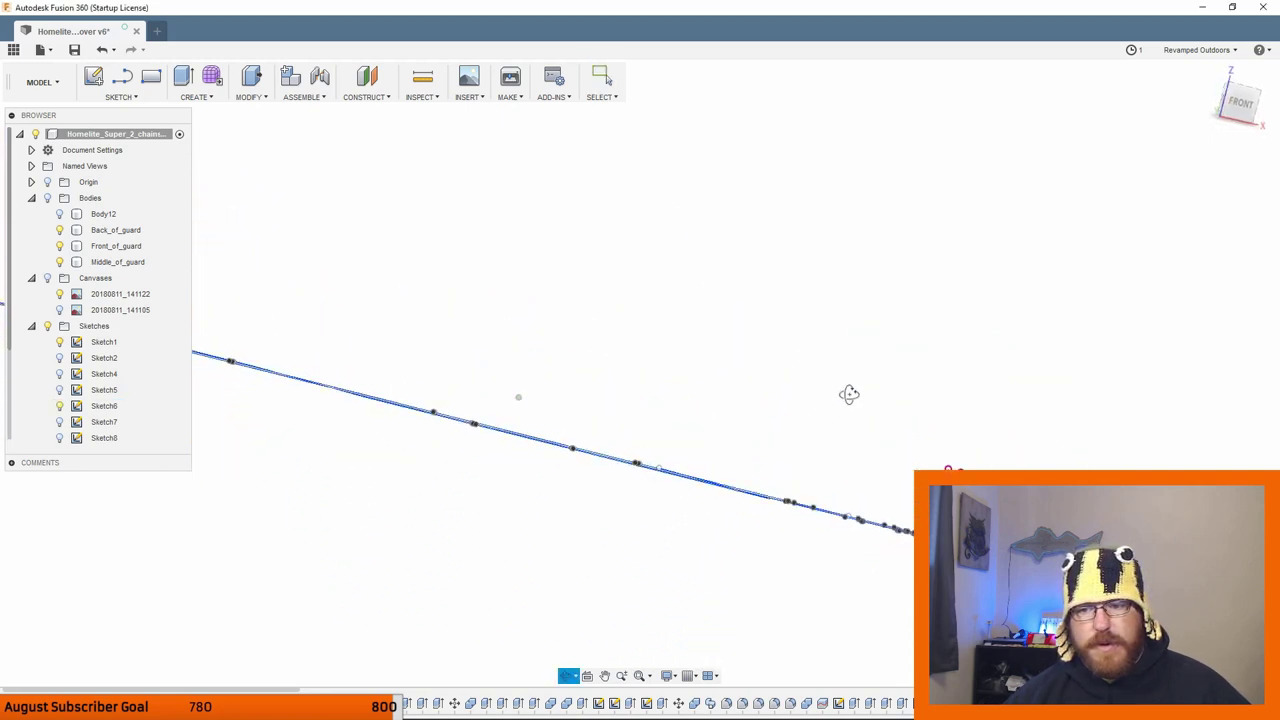
left_click(59, 437)
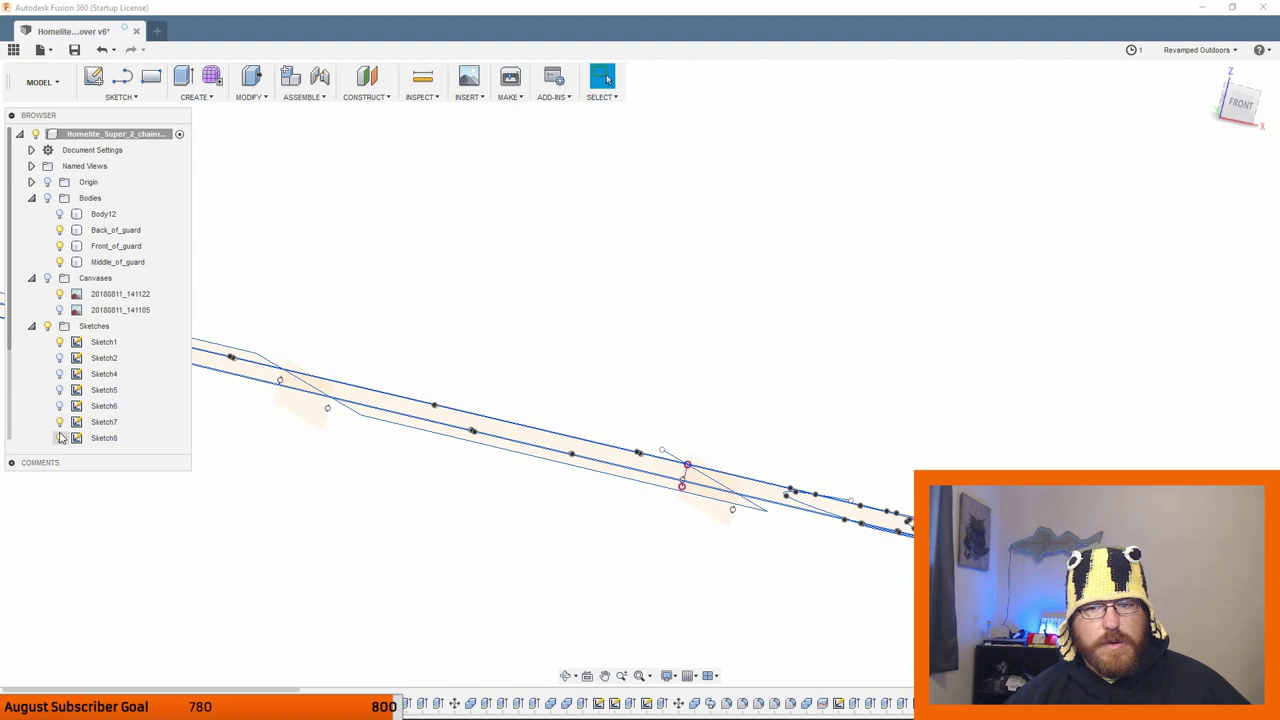
left_click(59, 437)
left_click(59, 421)
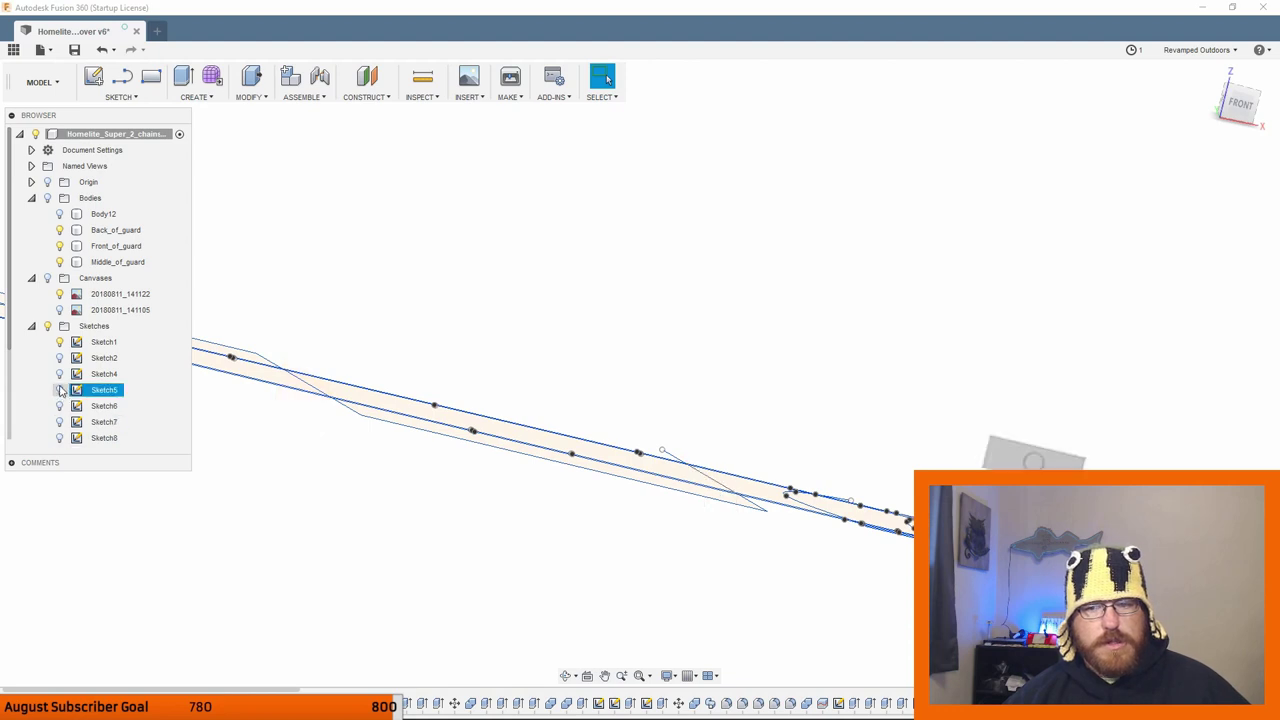
left_click(59, 390)
left_click(59, 374)
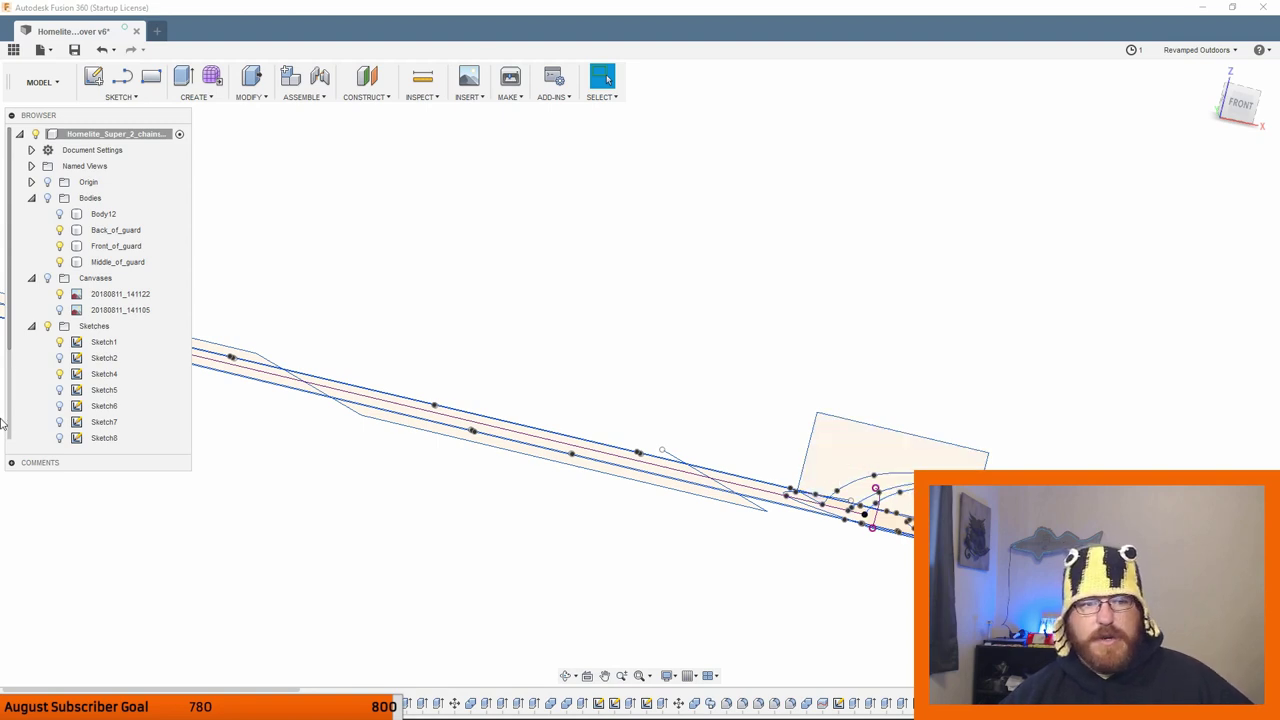
Show the guard bodies again and select Sketch4 to compare its profile with the raised back section.
left_click(47, 198)
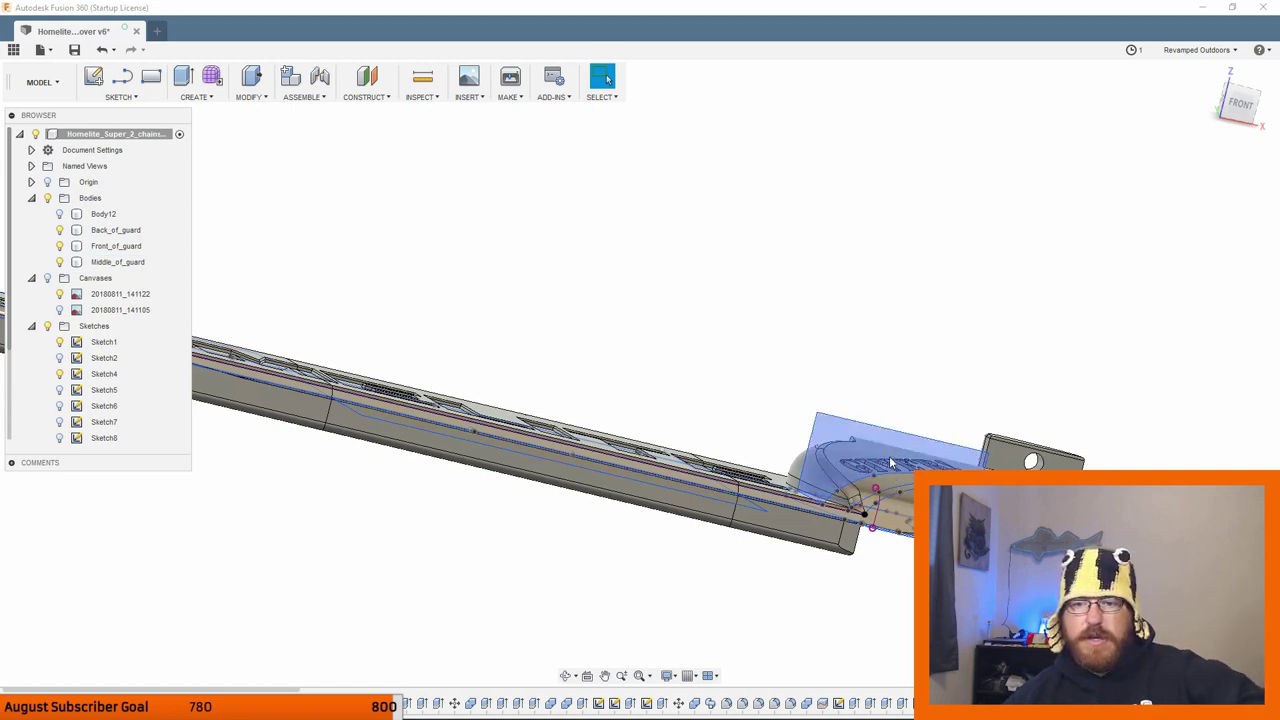
scroll(855, 461, "up", 3)
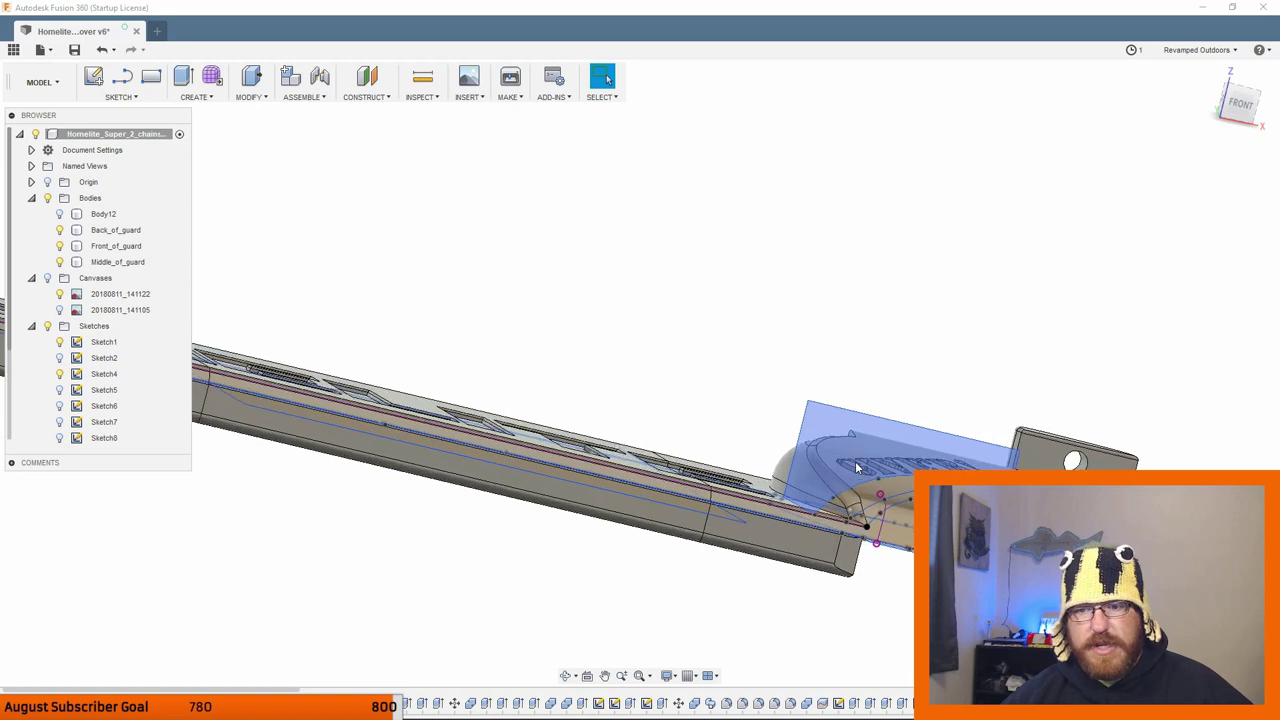
left_click(104, 374)
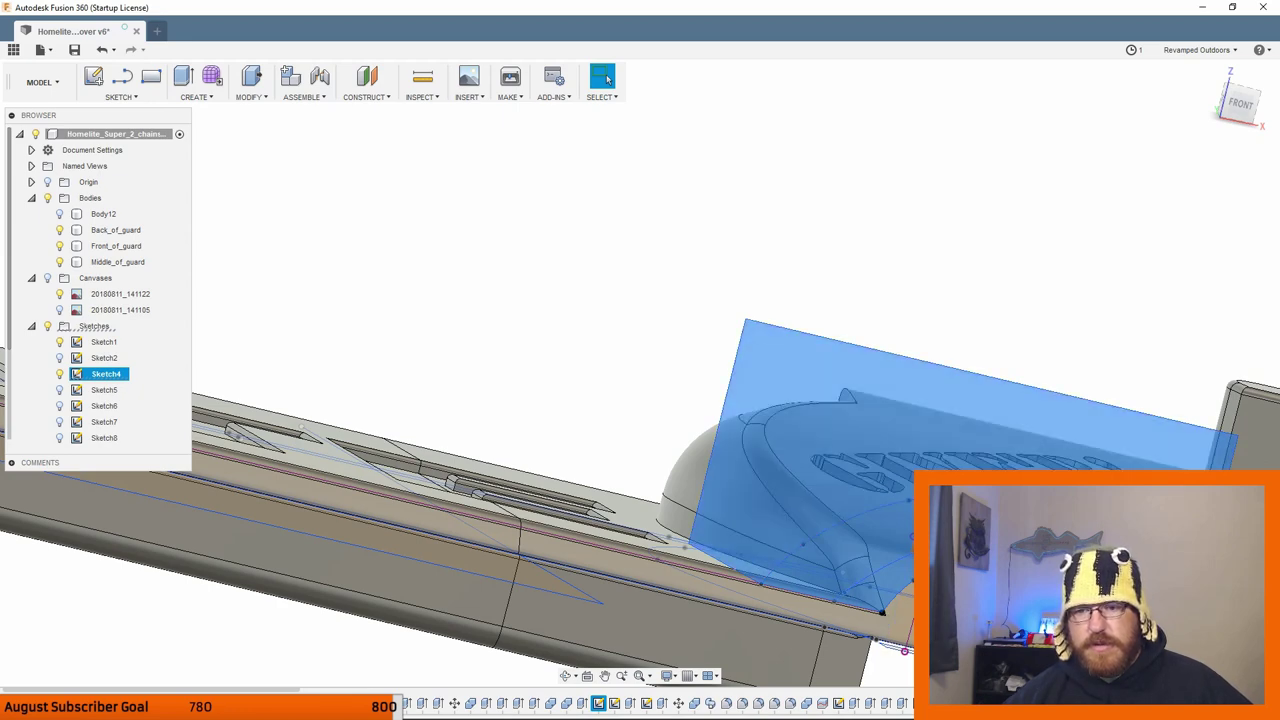
scroll(900, 530, "up", 5)
scroll(900, 541, "down", 8)
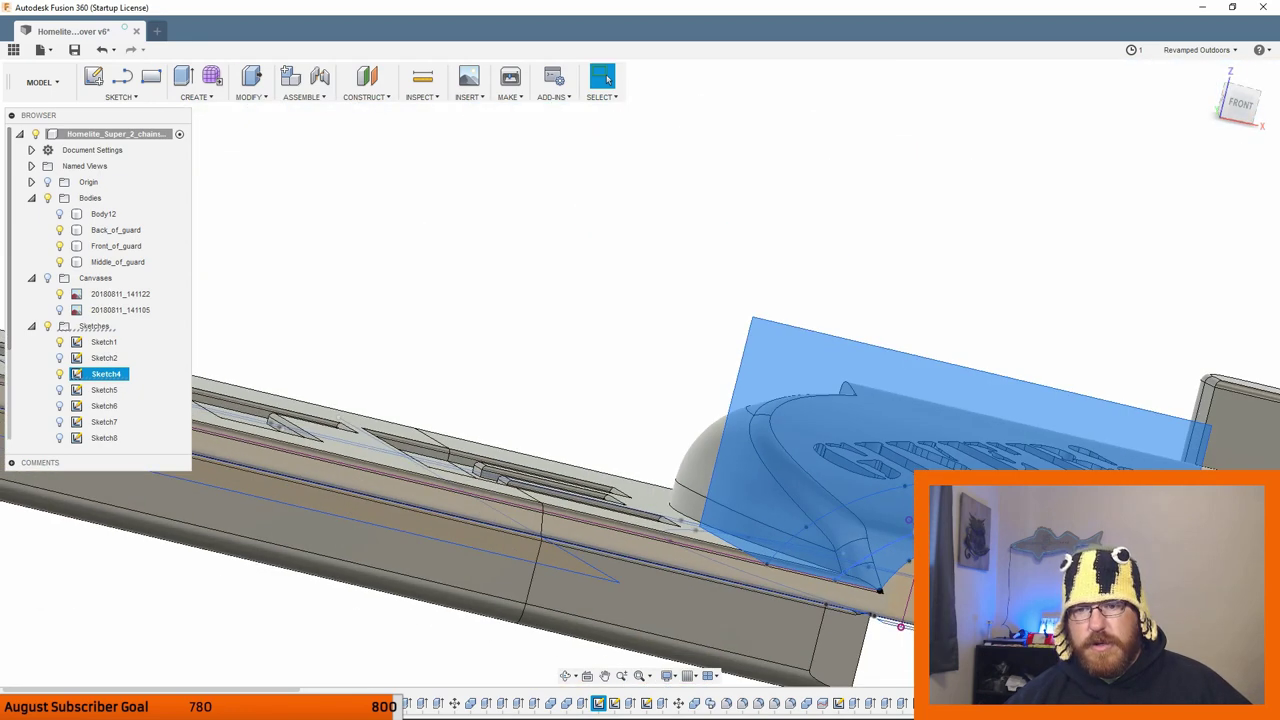
left_click(195, 97)
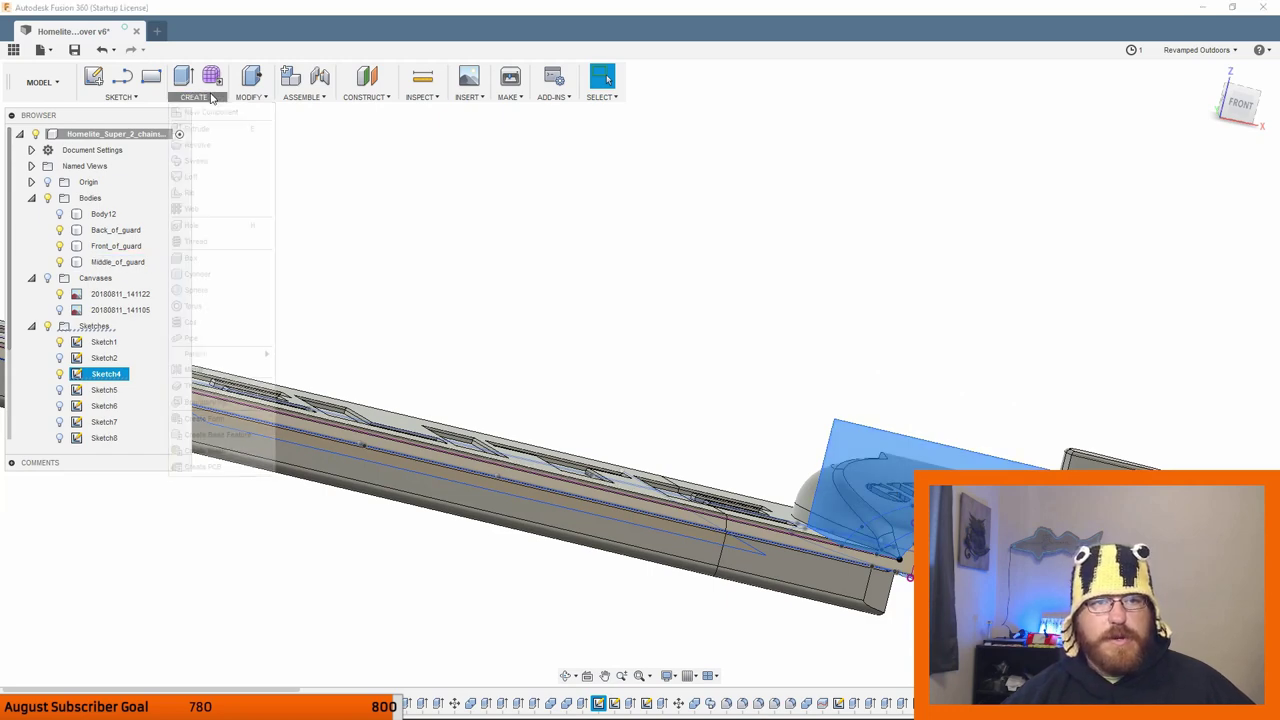
left_click(197, 161)
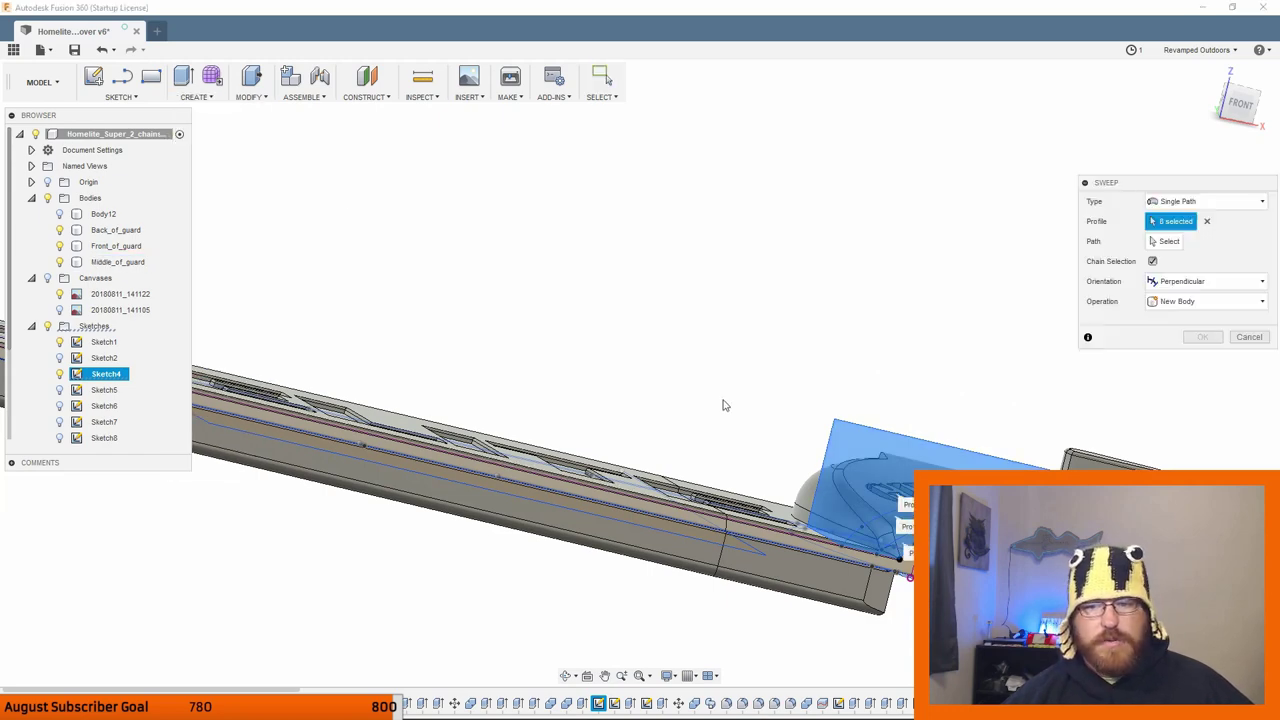
middle_click_drag(707, 492, 950, 360, "shift")
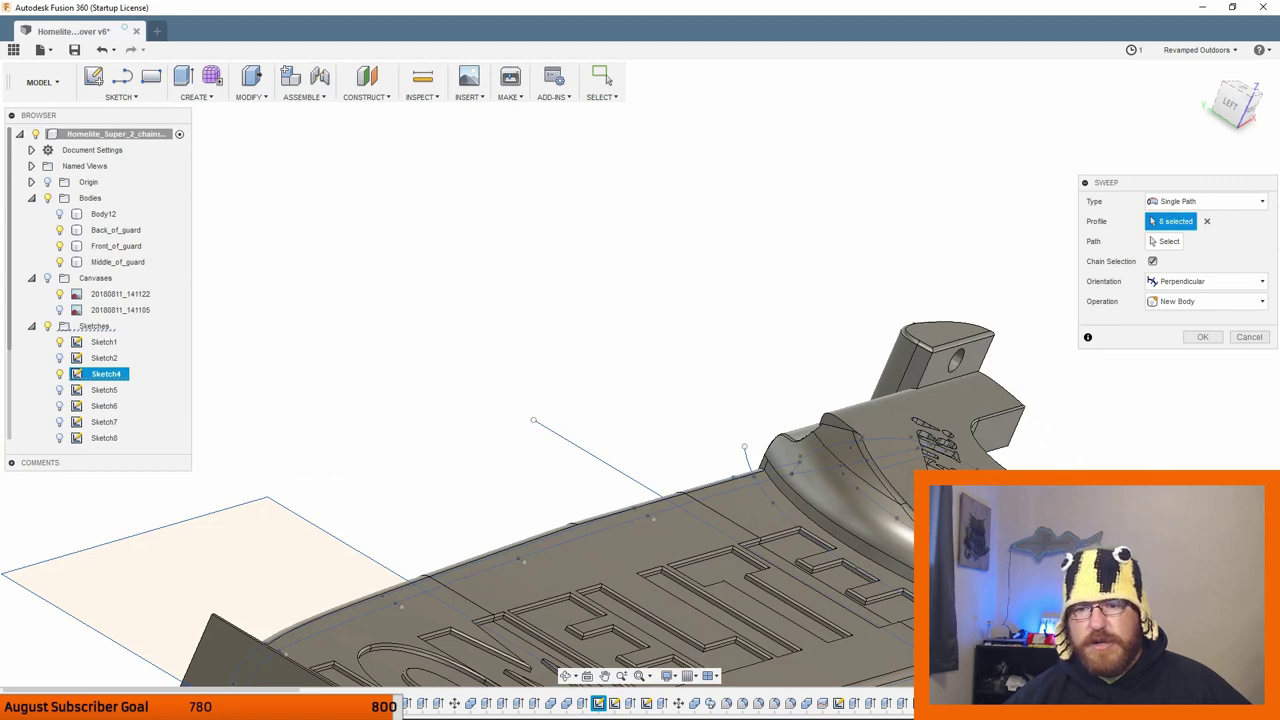
scroll(908, 596, "up", 3)
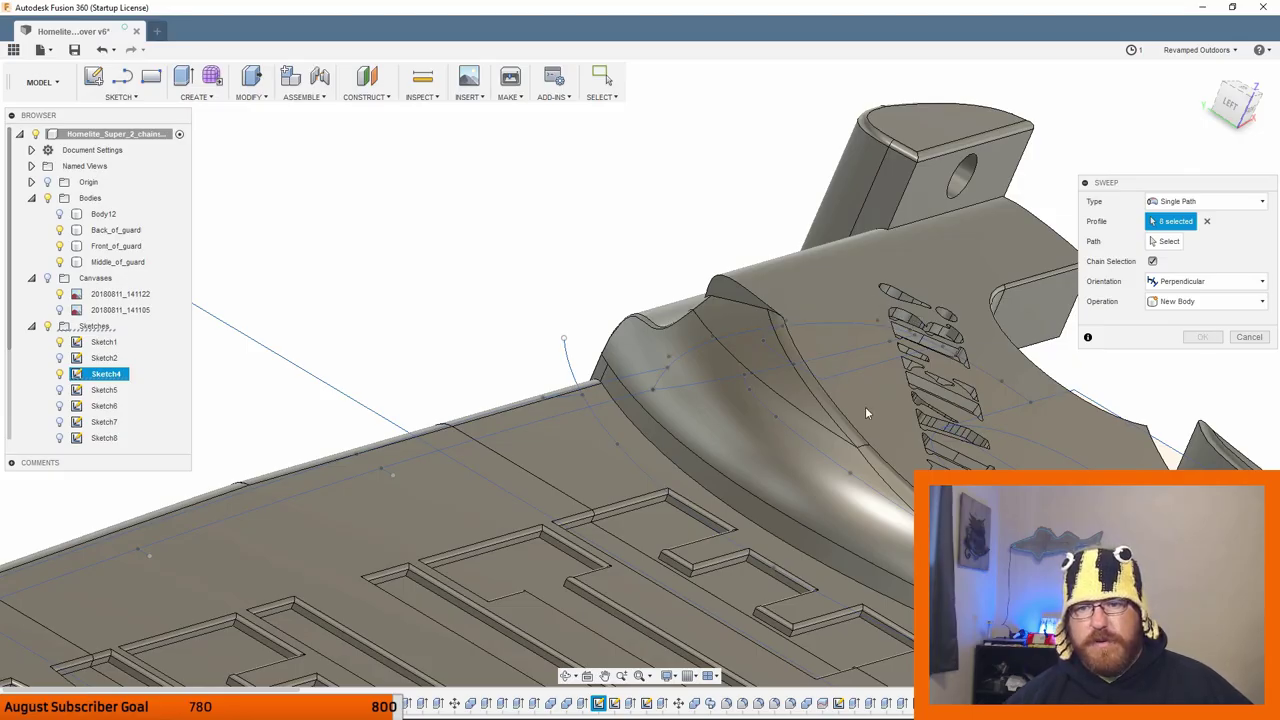
mouse_move(733, 206)
middle_mouse_down("shift")
mouse_move(905, 455)
mouse_move(832, 440)
mouse_move(845, 436)
middle_mouse_up("shift")
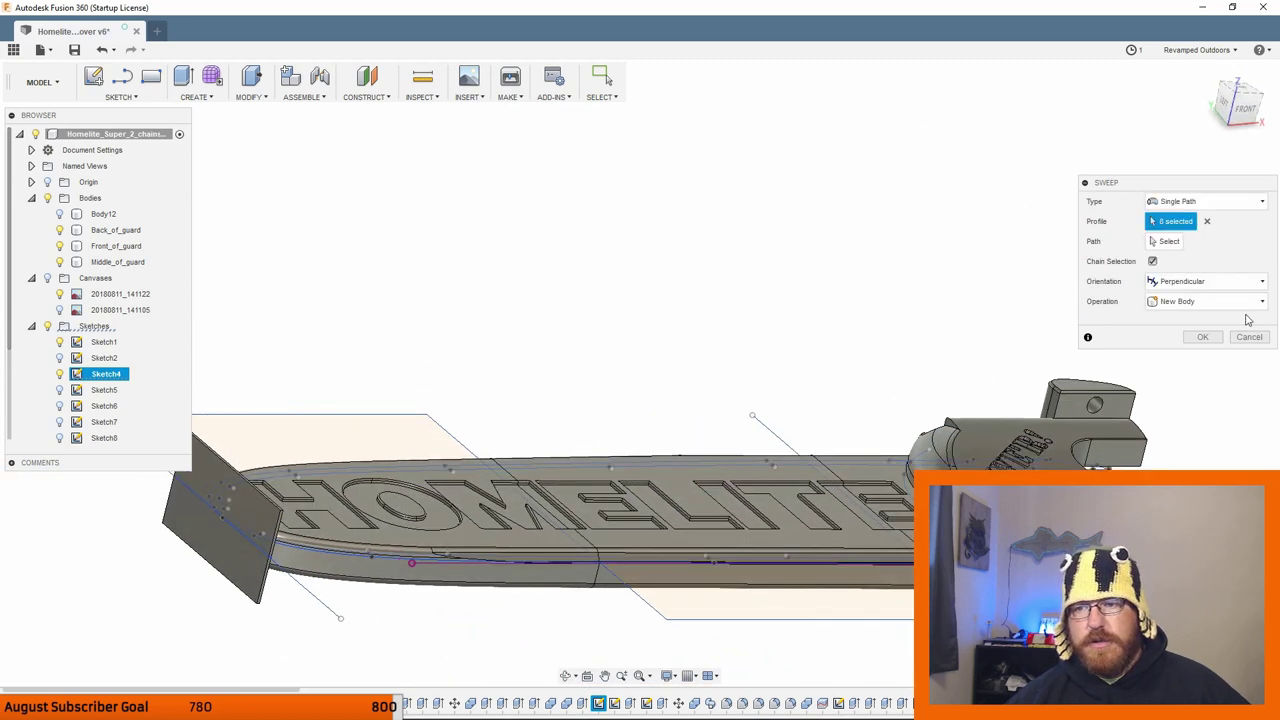
left_click(1248, 337)
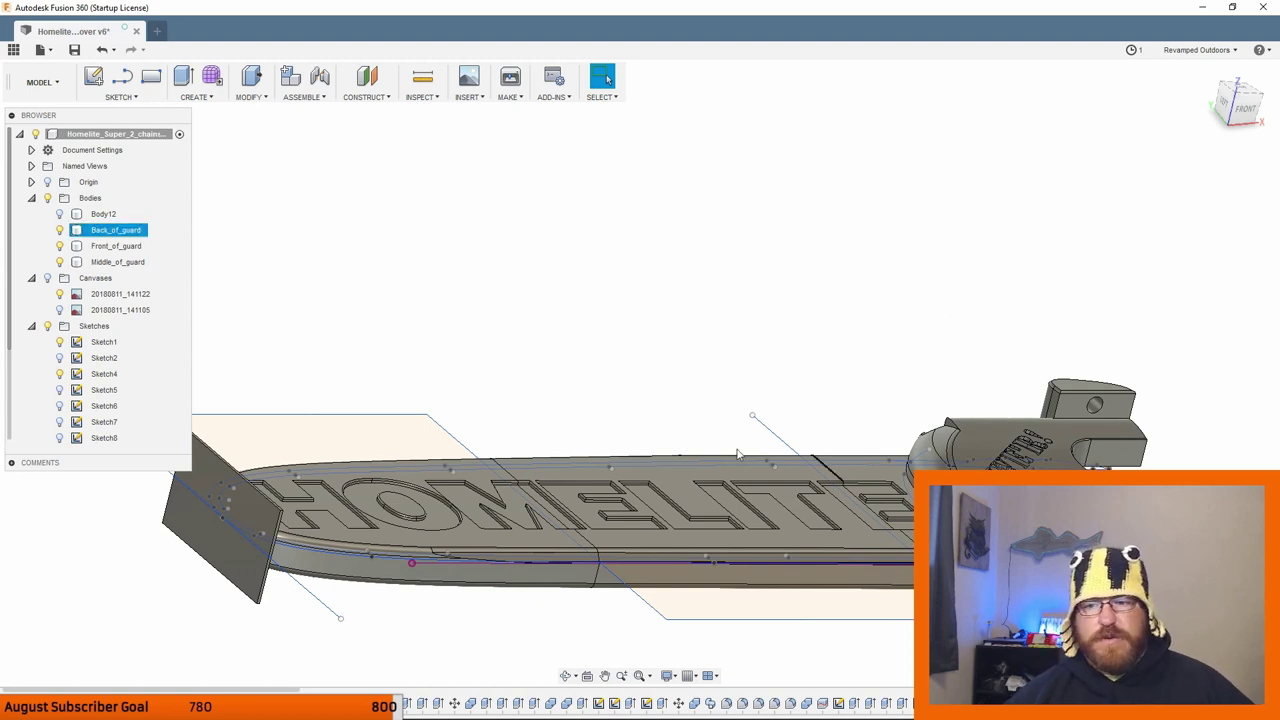
Hide the guard bodies and display only Sketch2 over the 20180811_141105 canvas, with Sketch1, Sketch4 and the other canvas hidden.
left_click(47, 198)
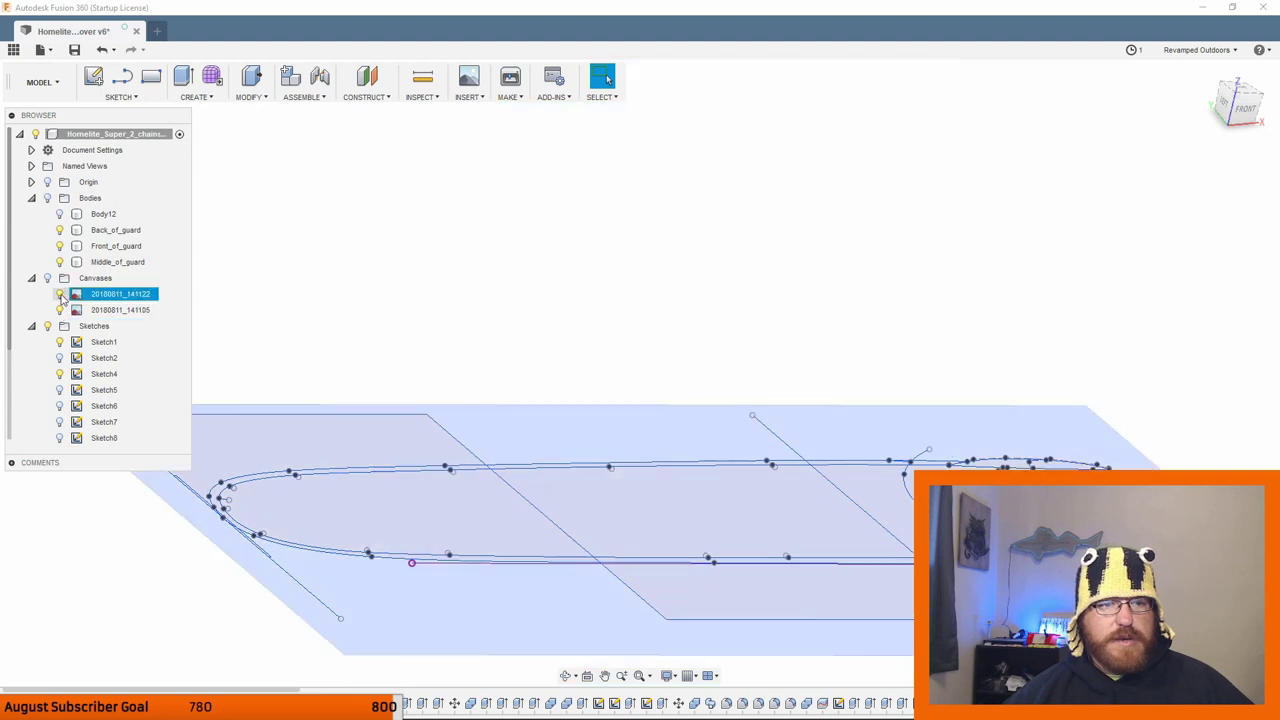
left_click(59, 293)
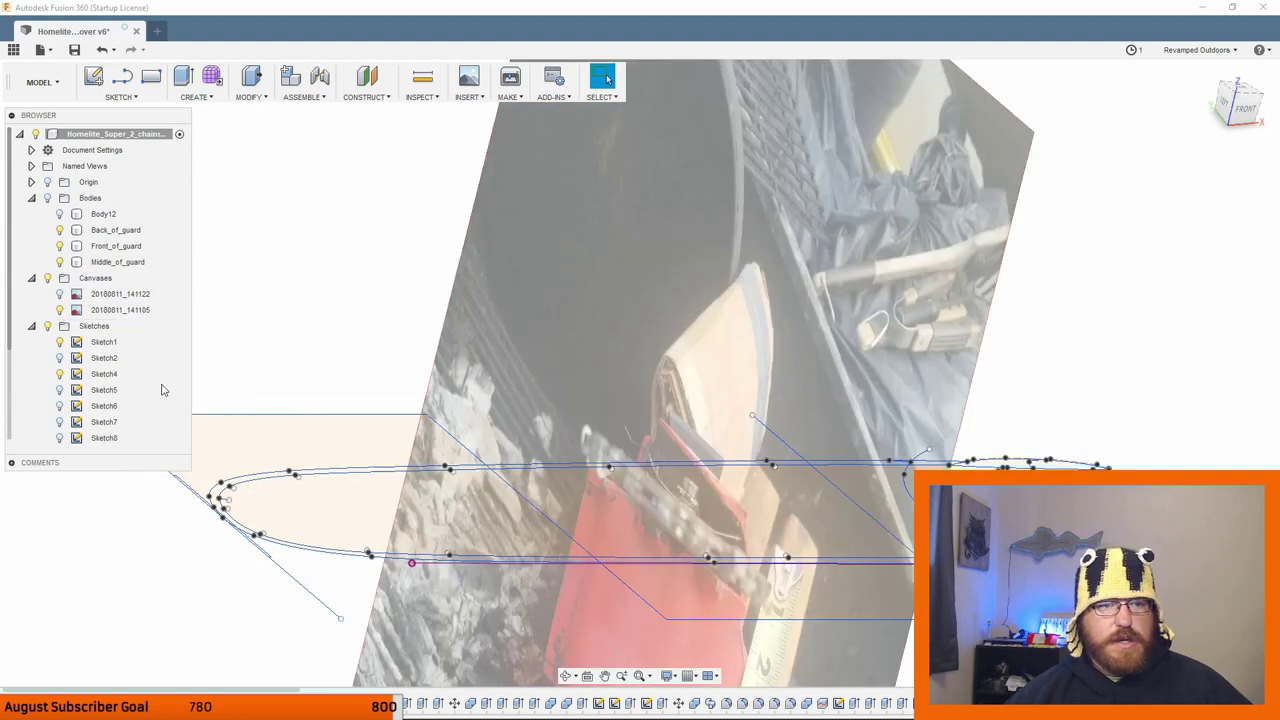
left_click(60, 377)
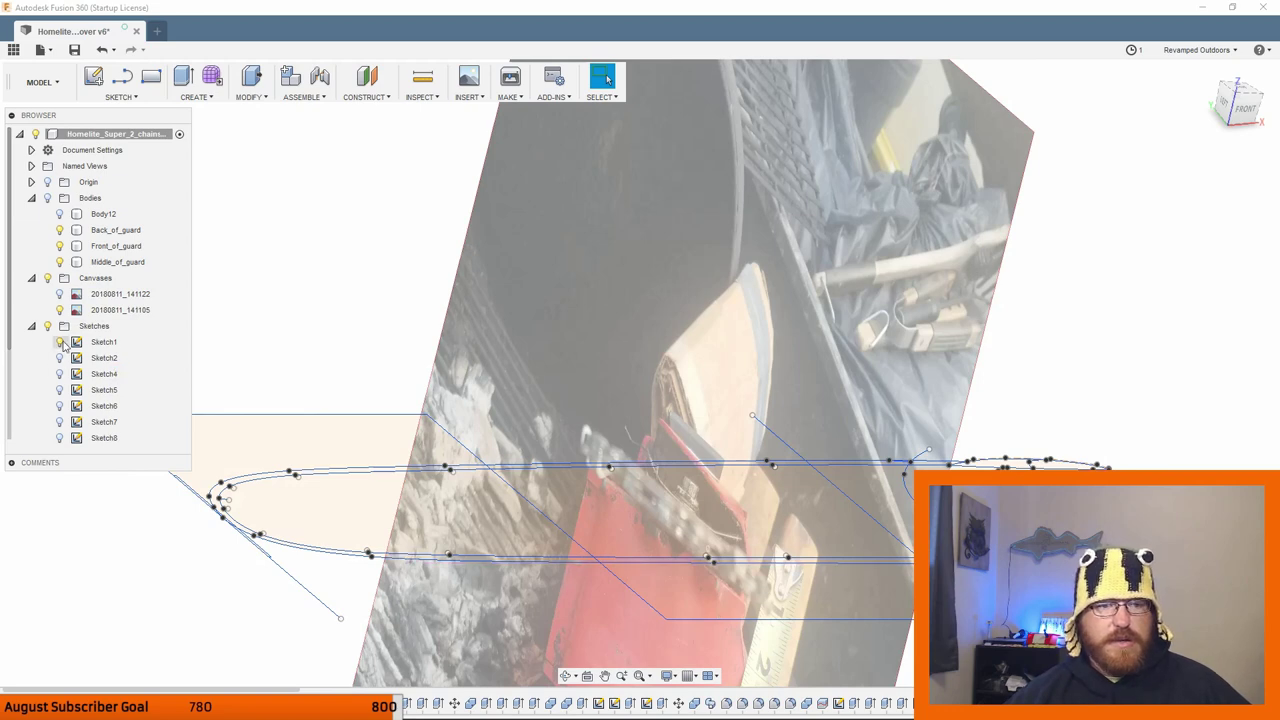
left_click(60, 358)
left_click(60, 358)
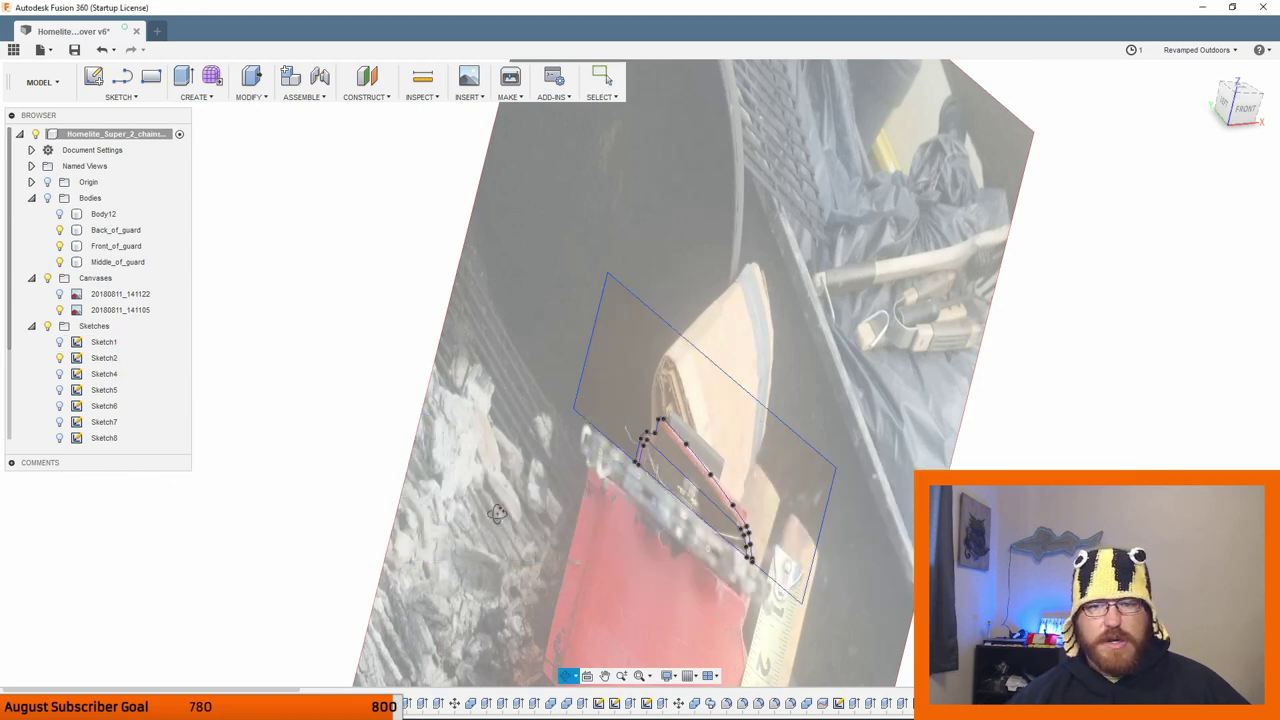
Examine Sketch2's traced cross-section against the chainsaw photo and its tape measure in the left view.
left_click(1235, 100)
left_click(1233, 100)
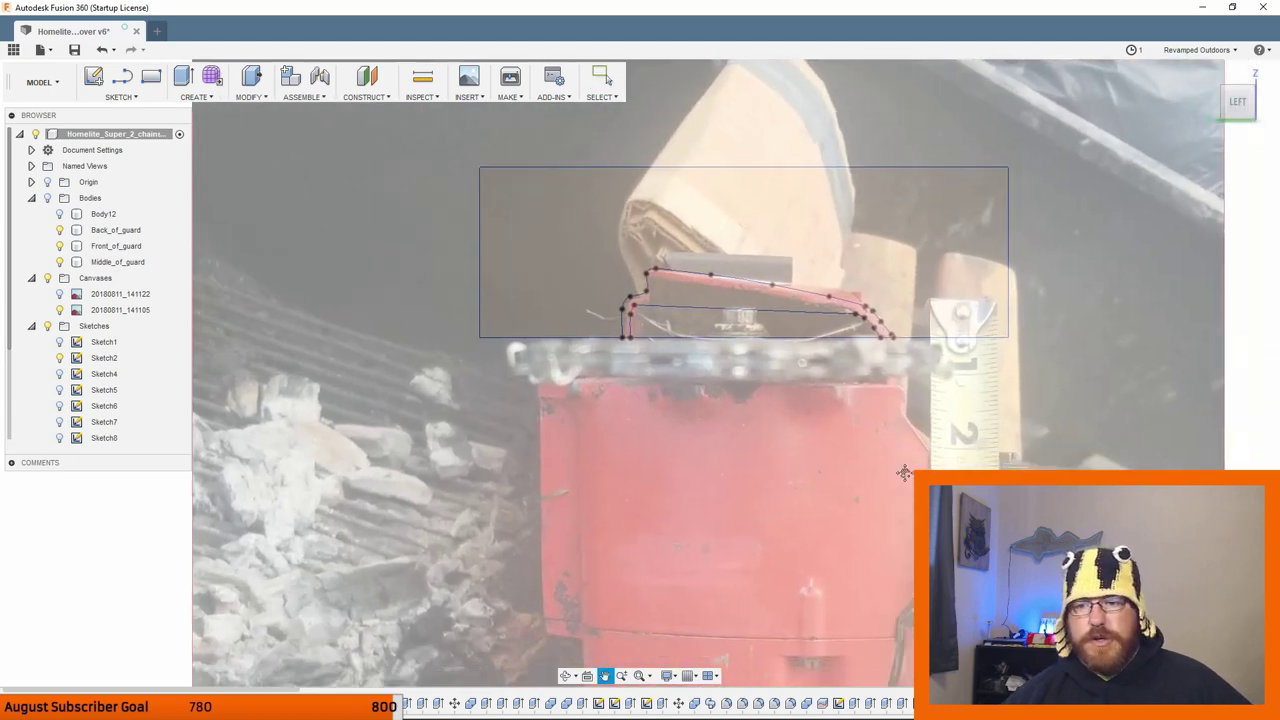
mouse_move(903, 466)
middle_mouse_down()
mouse_move(829, 206)
mouse_move(717, 326)
mouse_move(809, 369)
mouse_move(843, 417)
mouse_move(694, 480)
mouse_move(731, 495)
middle_mouse_up()
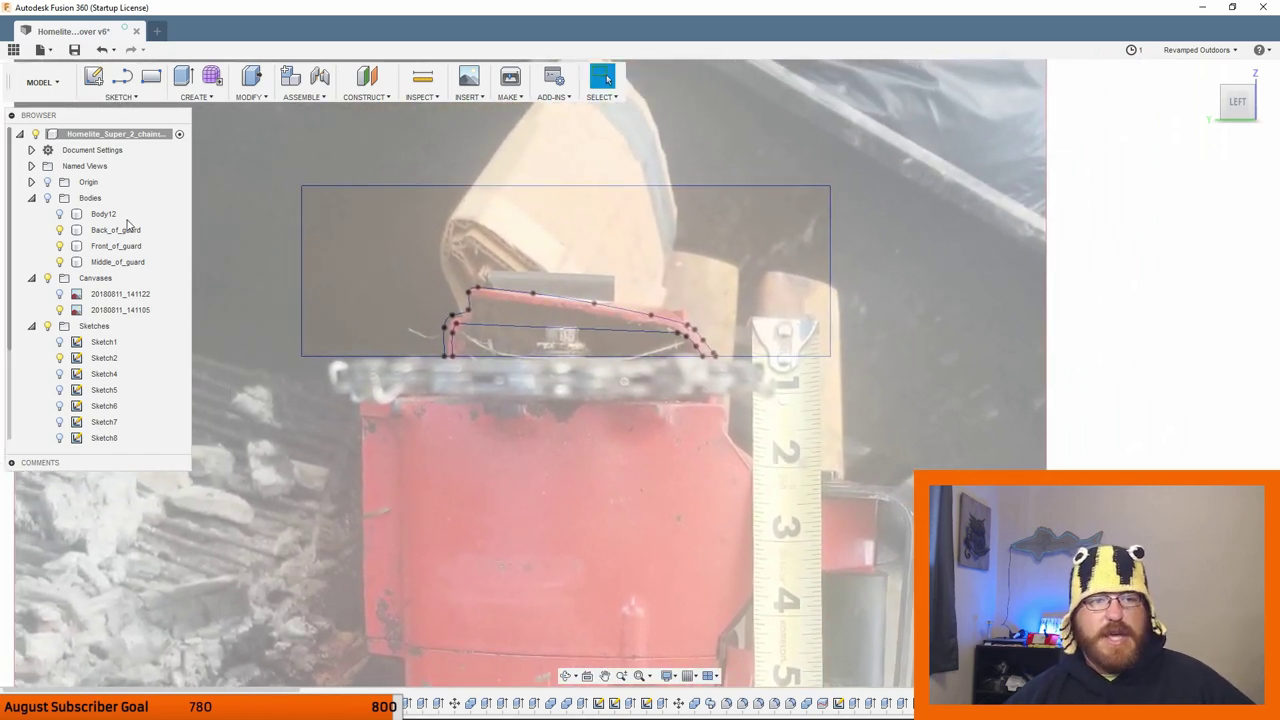
right_click(97, 311)
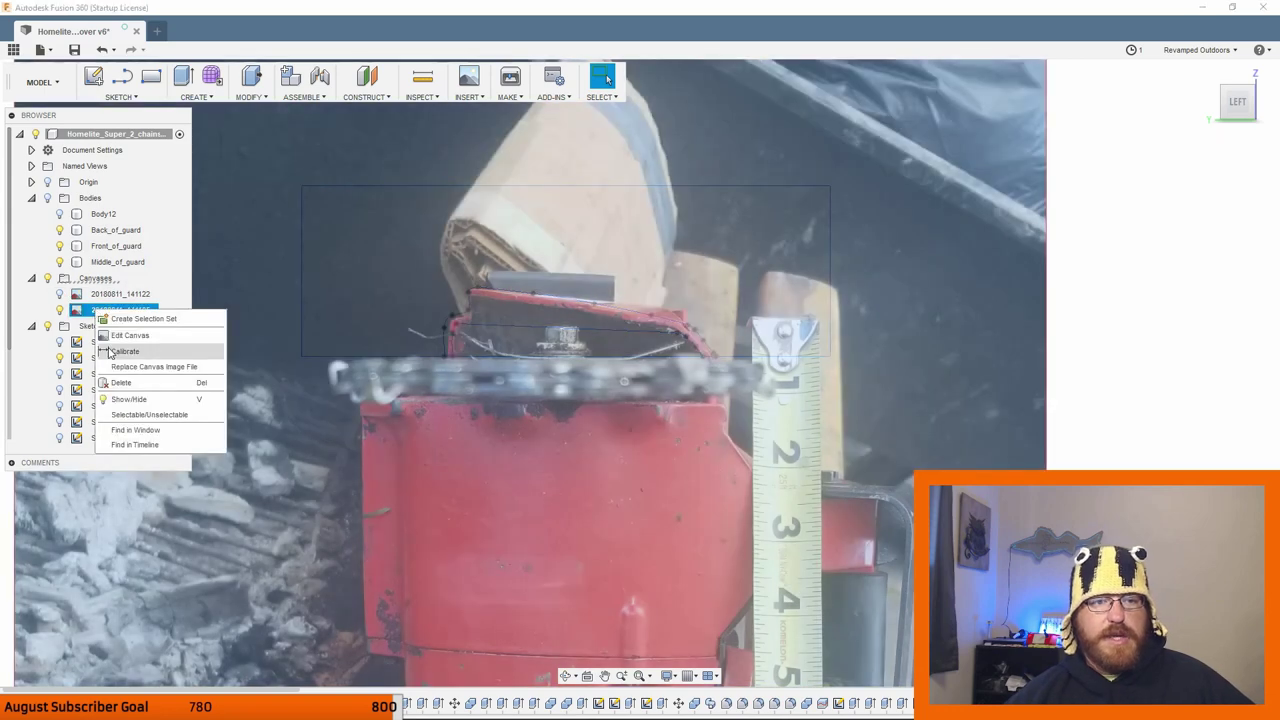
left_click(799, 449)
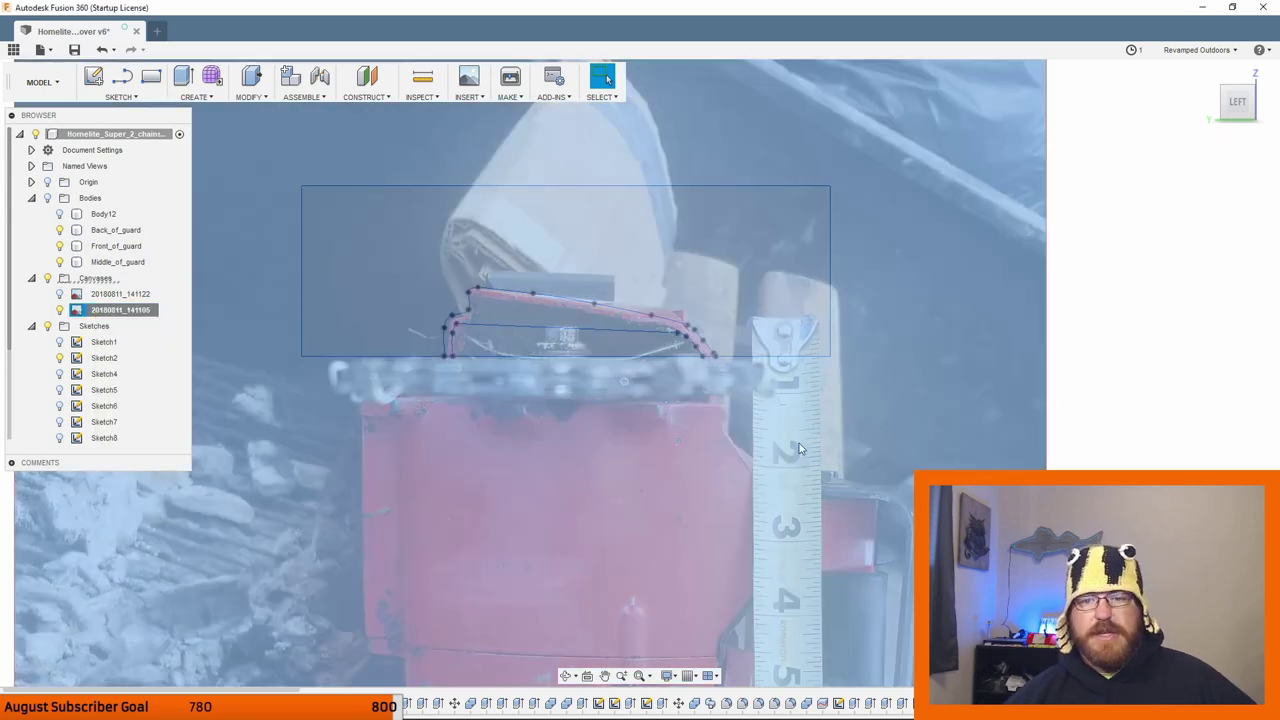
left_click(894, 388)
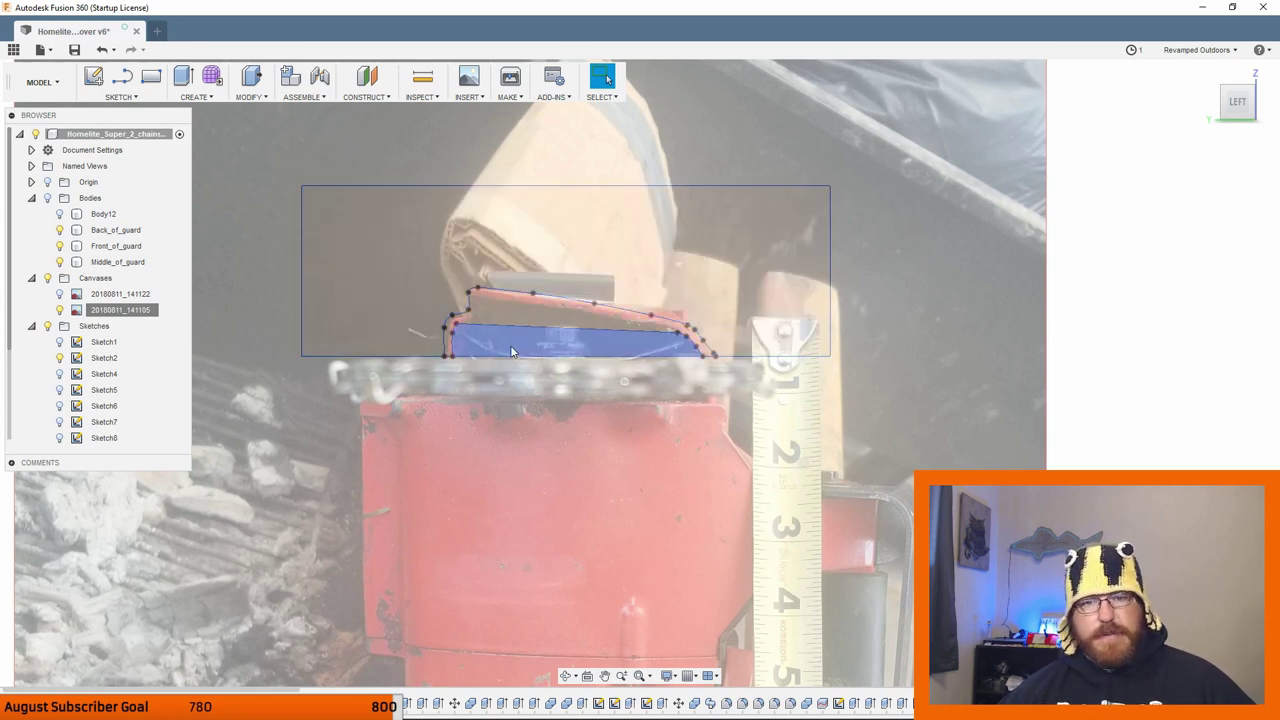
left_click(725, 345)
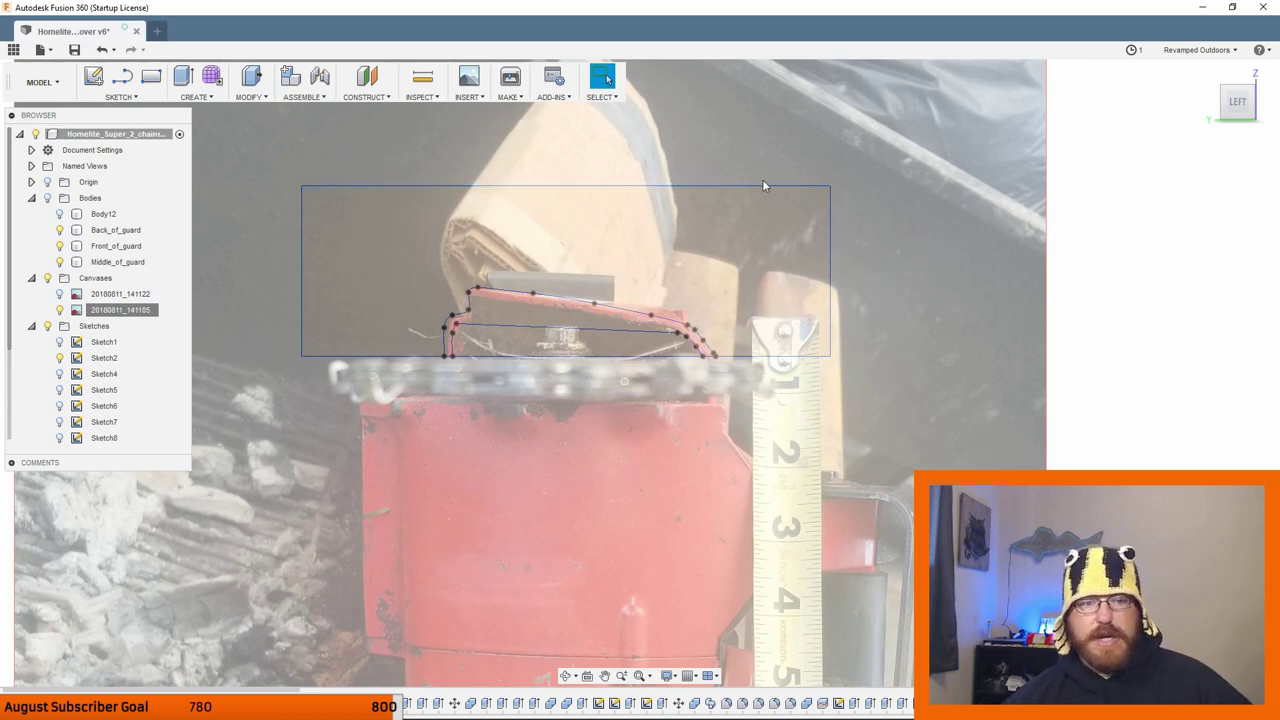
Hide the canvases and show Sketch1 with Sketch2 from an oblique angle to compare the outline and the cross-section.
left_click(100, 310)
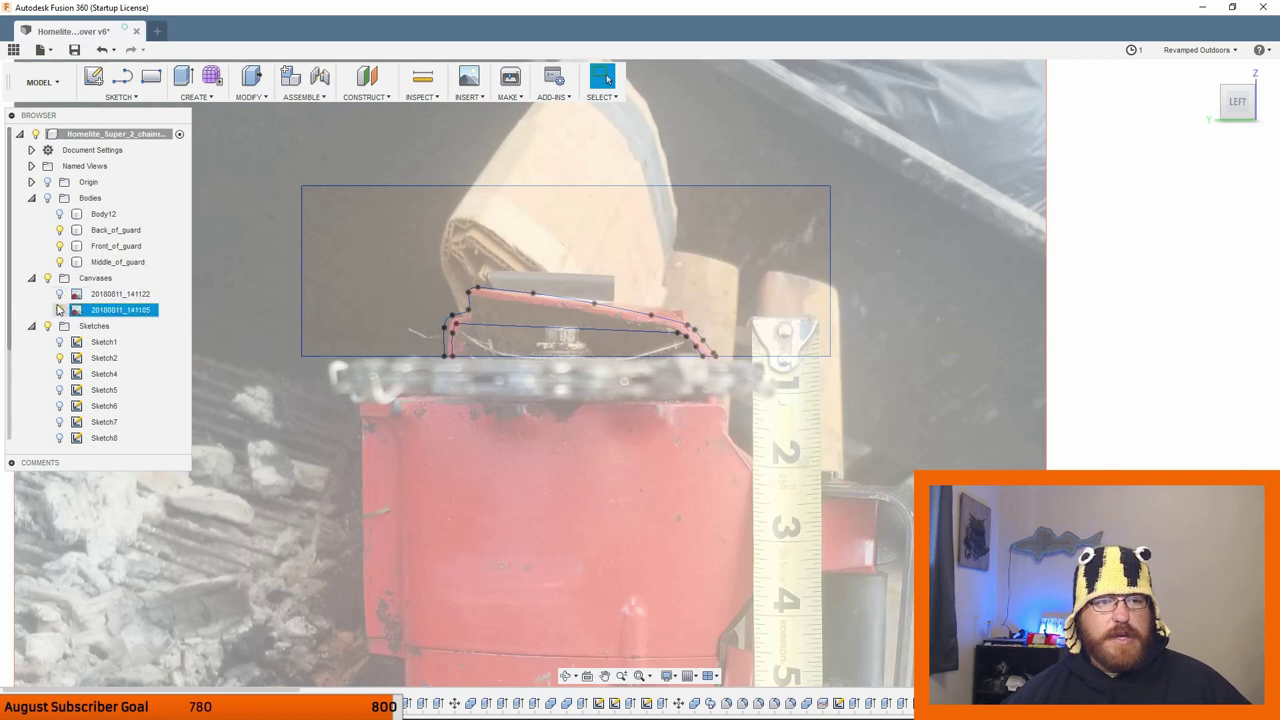
key("Escape")
left_click(47, 278)
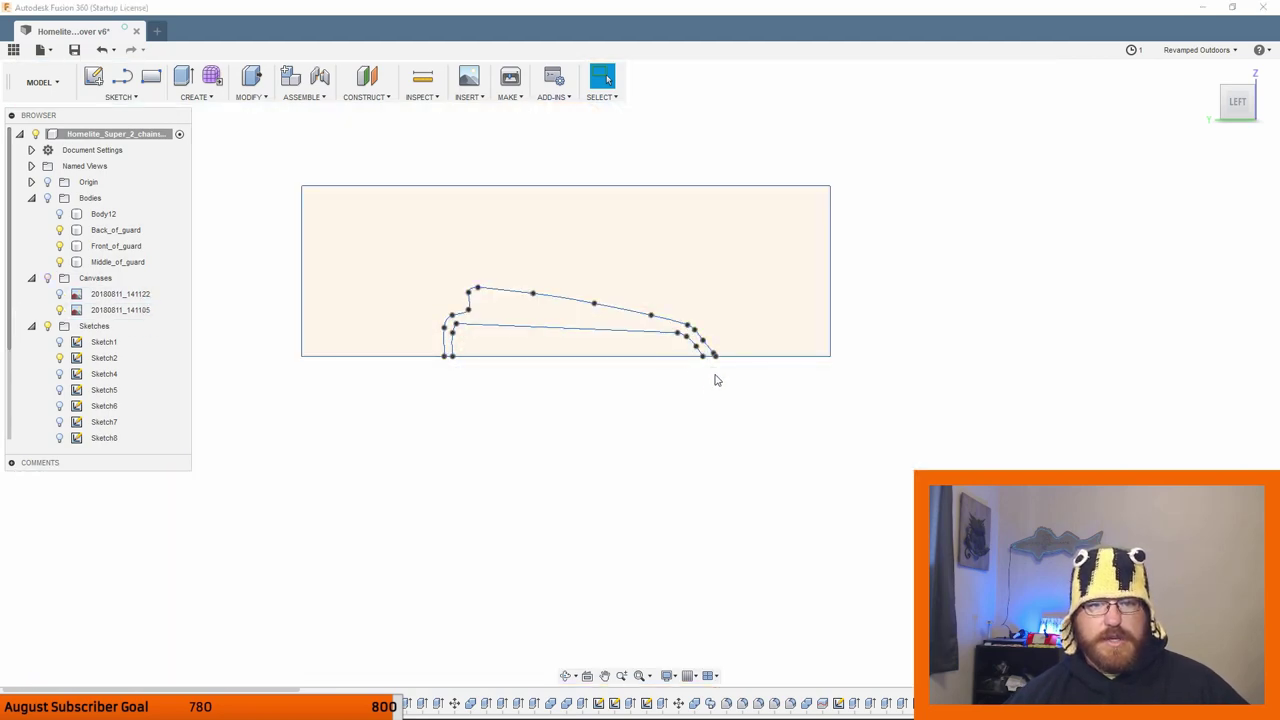
middle_click_drag(717, 377, 667, 429, "shift")
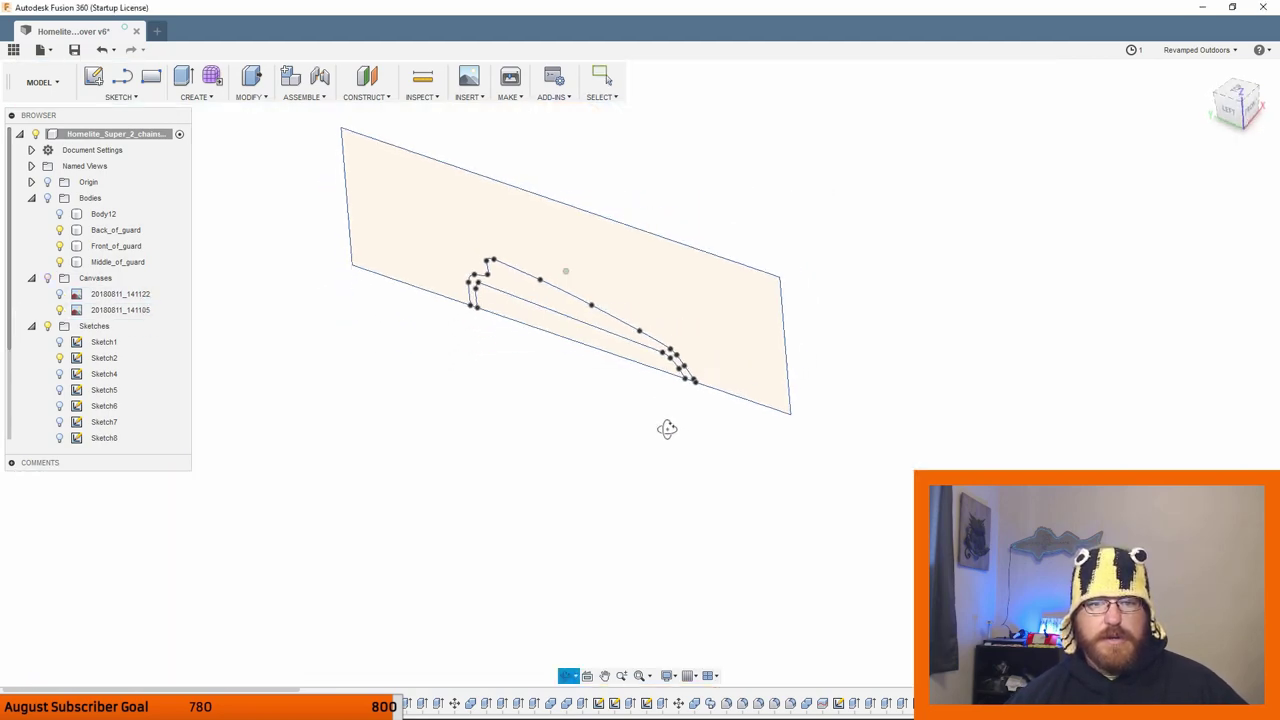
left_click(59, 342)
mouse_move(684, 396)
middle_mouse_down("shift")
mouse_move(640, 370)
mouse_move(770, 300)
middle_mouse_up("shift")
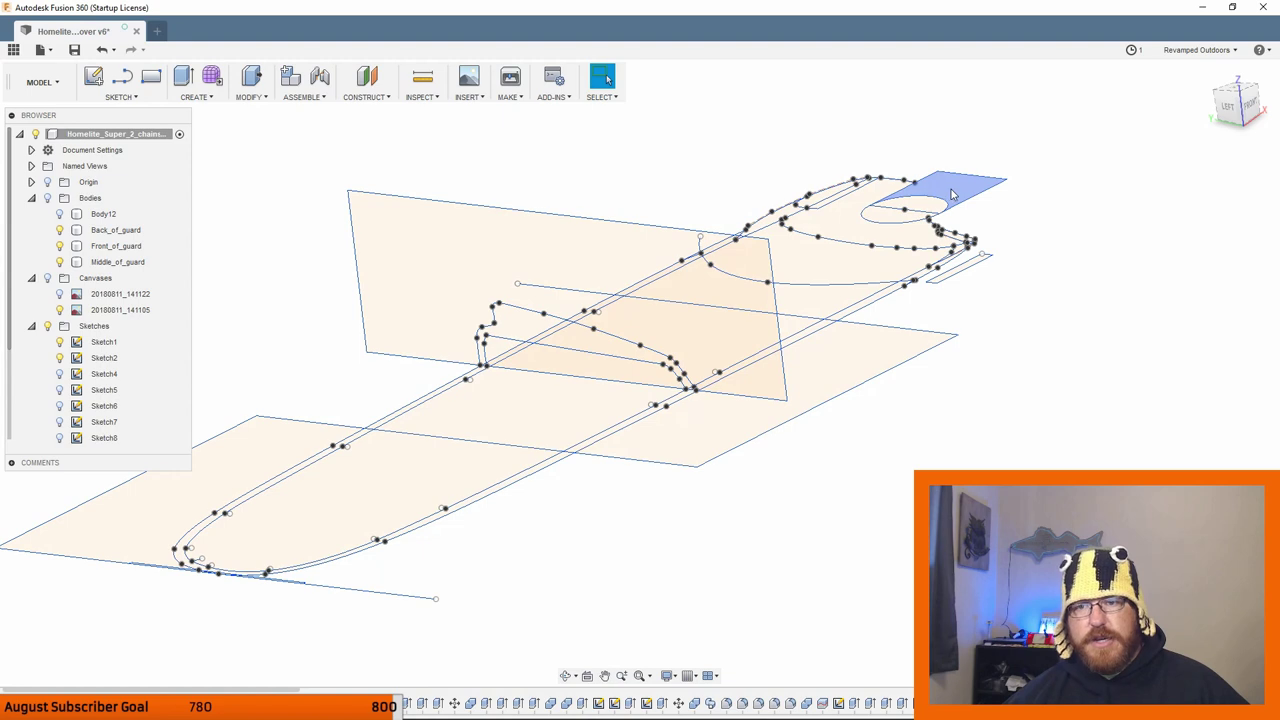
Preview a 210 mm extrusion of Sketch2's inner profile as a cut through Back_of_guard alone, and cancel it.
right_click(627, 365)
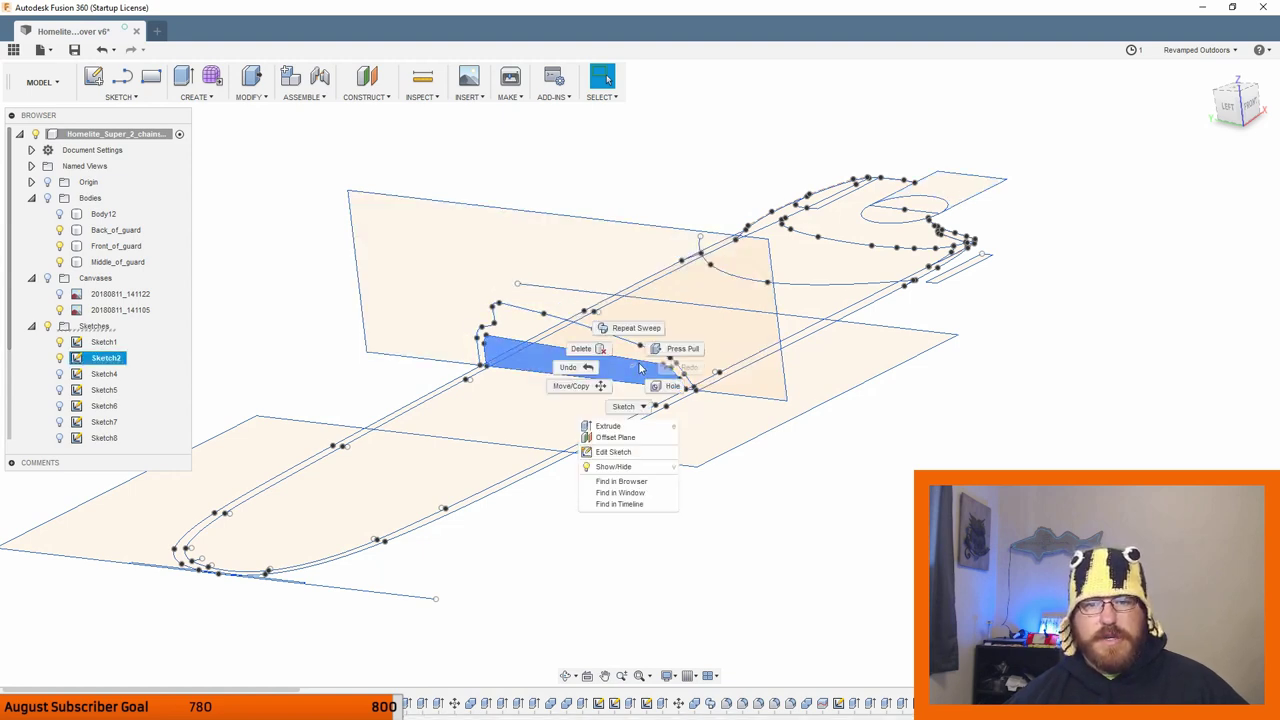
left_click(690, 350)
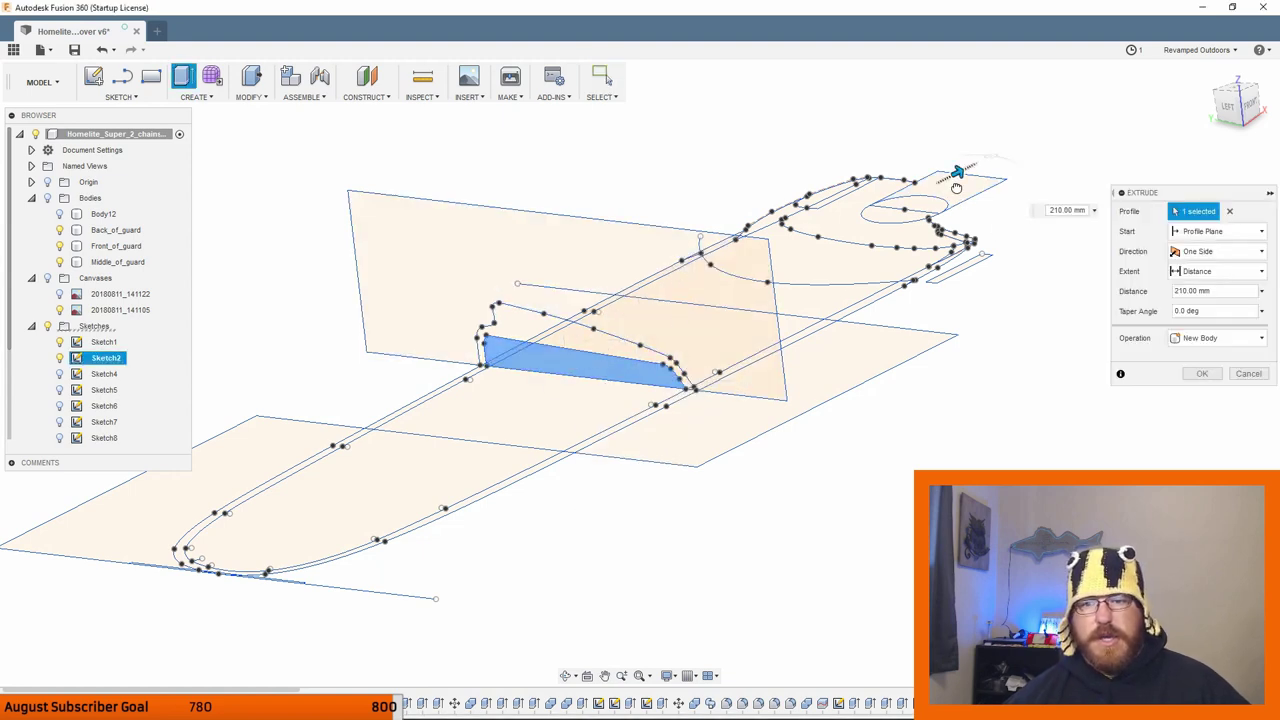
left_click(47, 197)
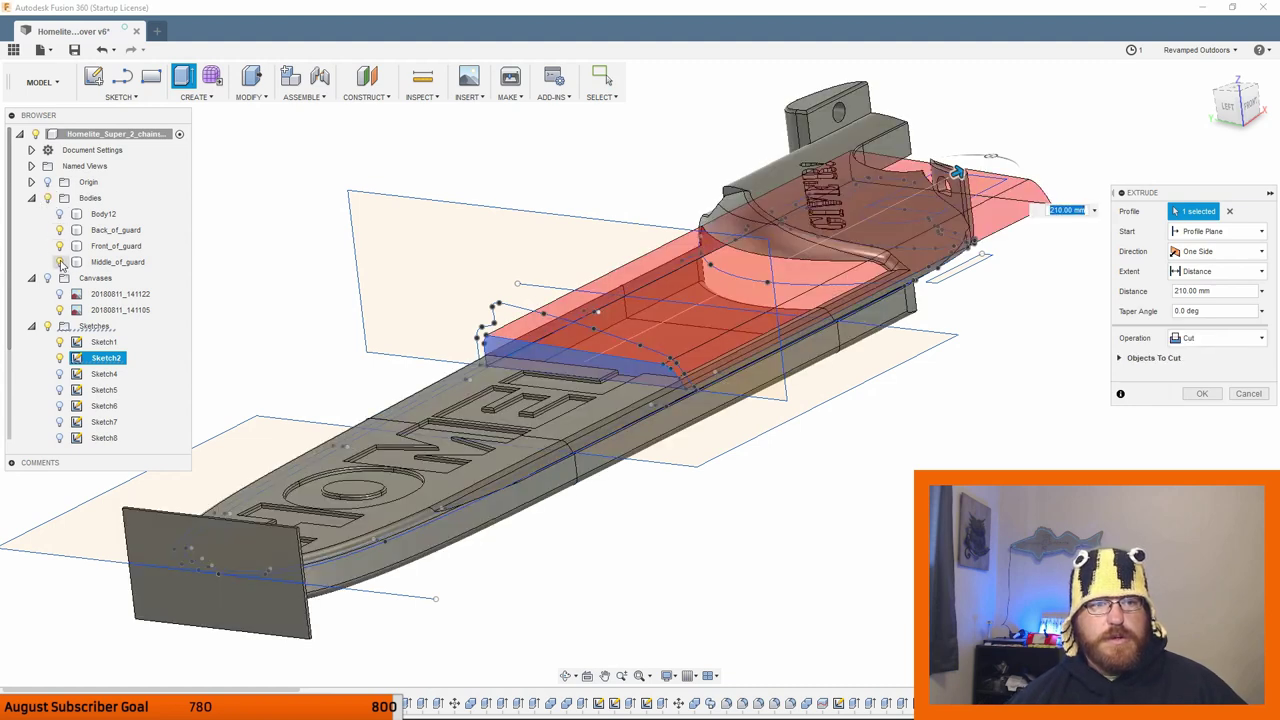
left_click(61, 262)
left_click(61, 246)
left_click(61, 230)
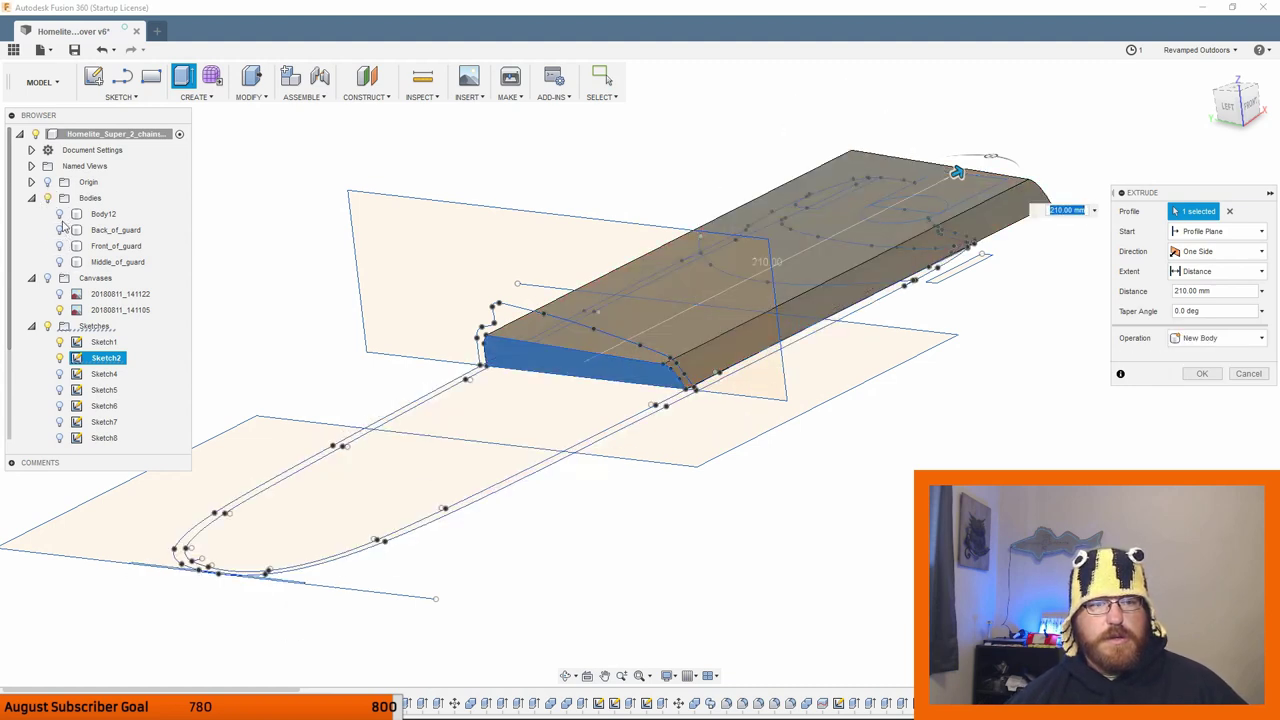
left_click(61, 230)
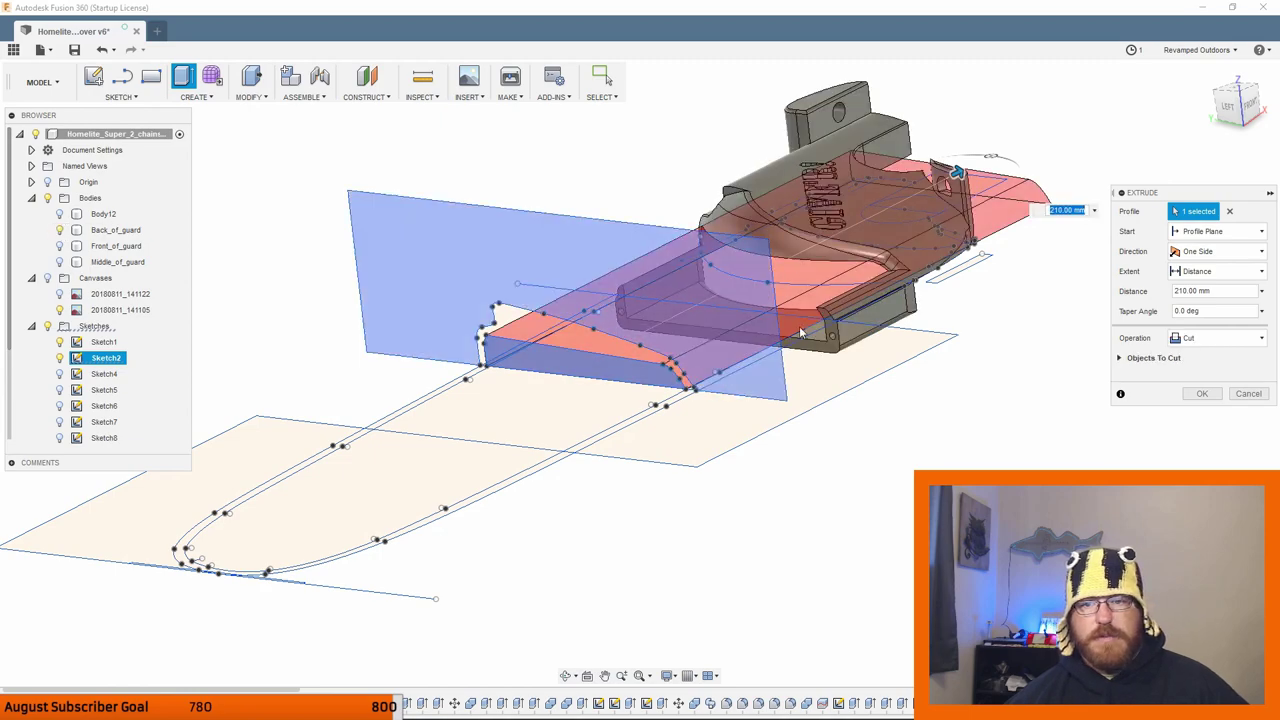
middle_click_drag(811, 443, 965, 394, "shift")
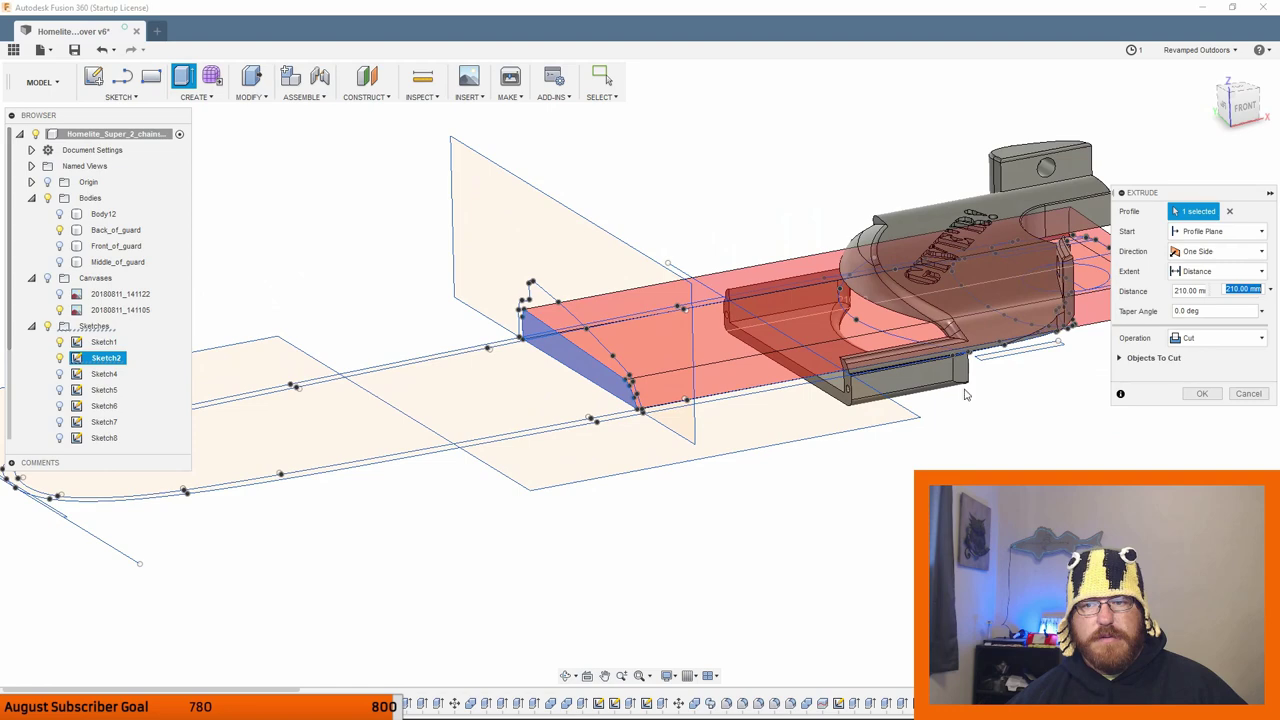
left_click(1238, 397)
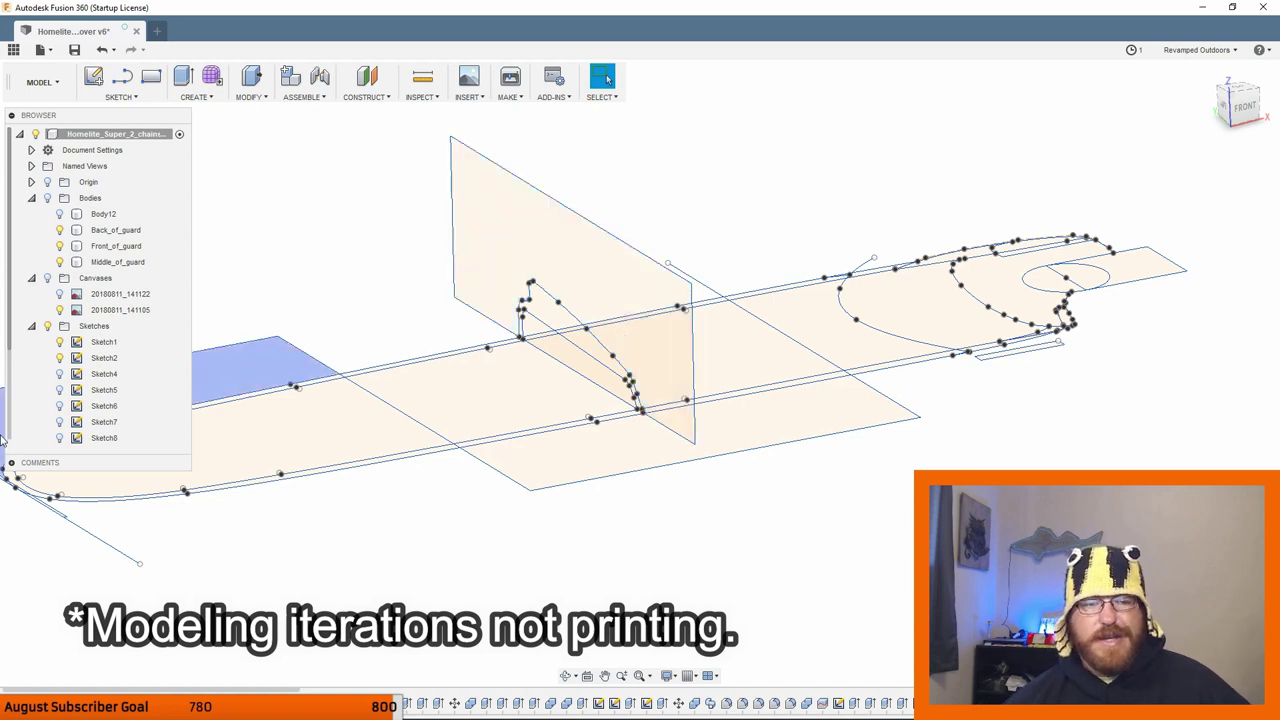
Hide Sketch2, keep Sketch1 displayed, and show the guard bodies again.
left_click(59, 357)
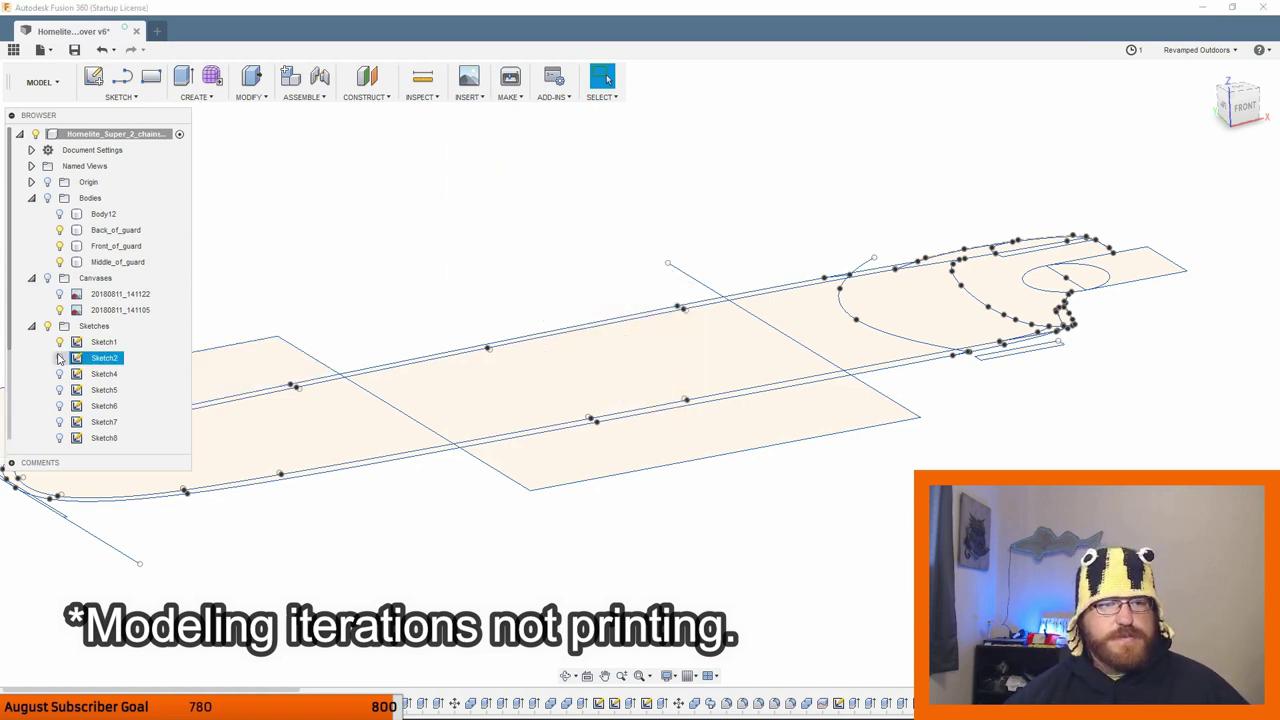
left_click(59, 342)
left_click(59, 342)
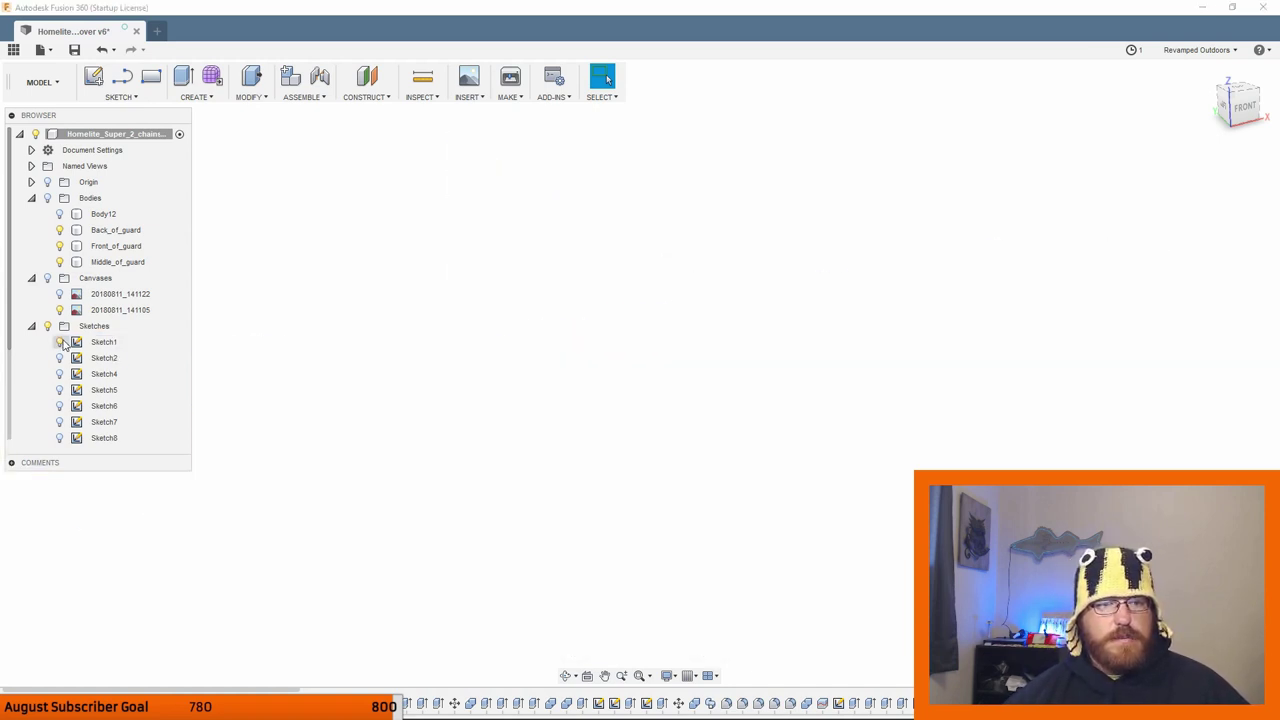
left_click(59, 342)
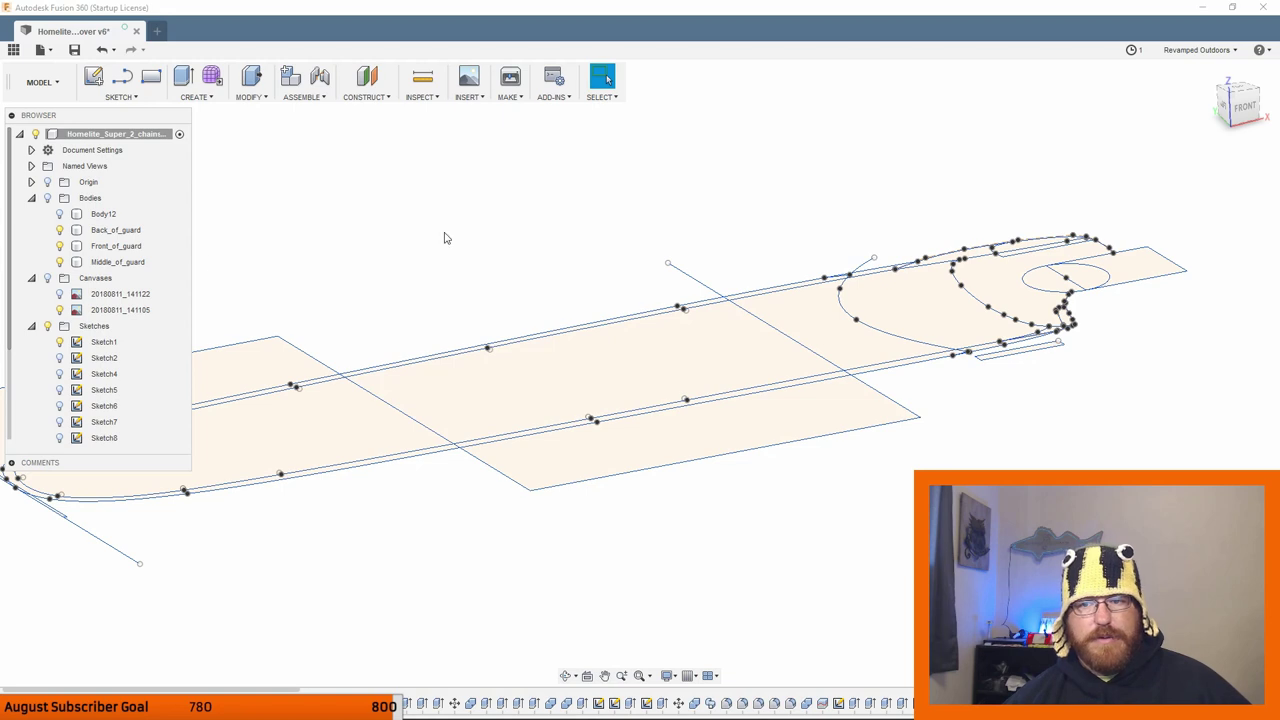
left_click(59, 214)
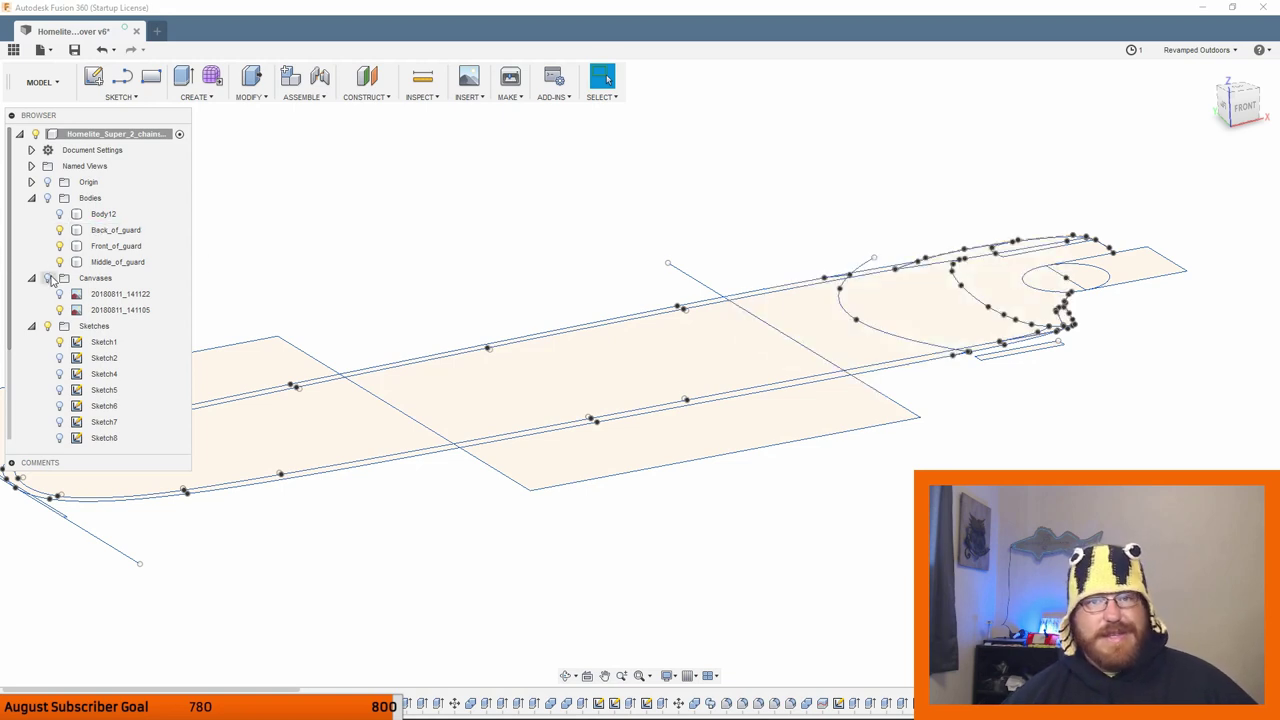
left_click(48, 199)
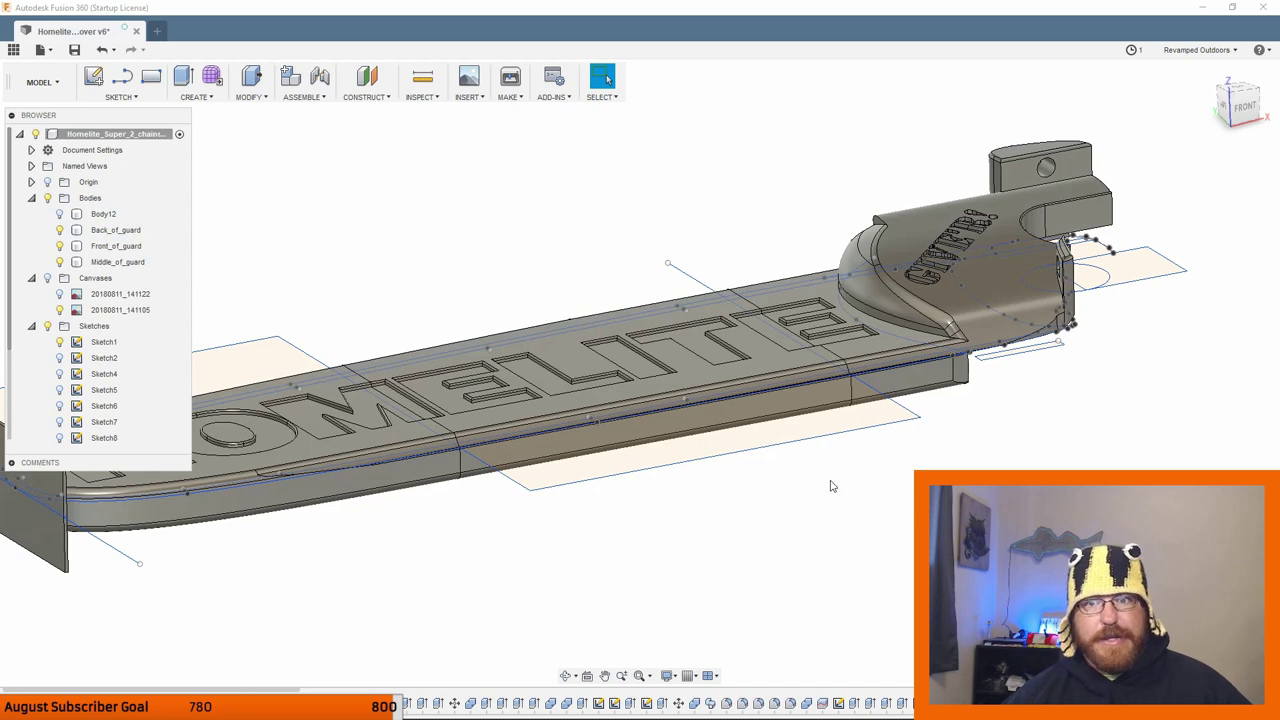
View the guard obliquely from above and select Middle_of_guard and Back_of_guard in turn to inspect how it is divided.
middle_click_drag(737, 514, 809, 571, "shift")
left_click(687, 437)
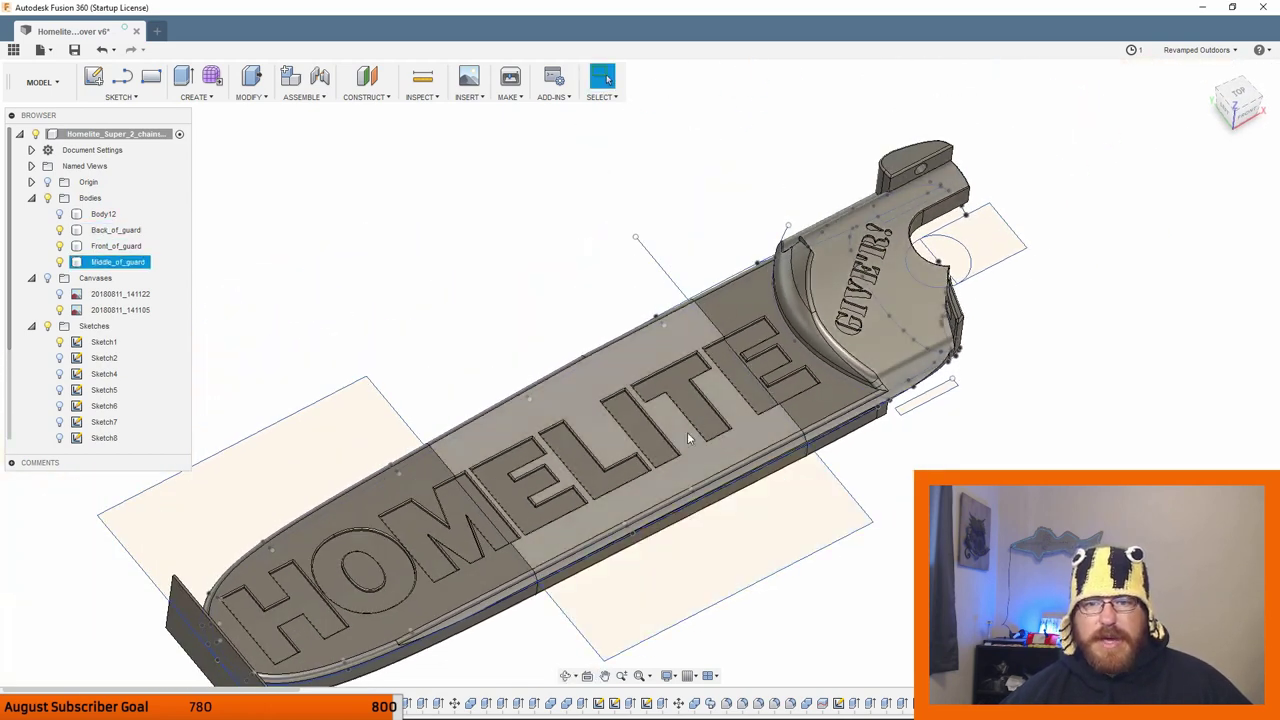
left_click(814, 348)
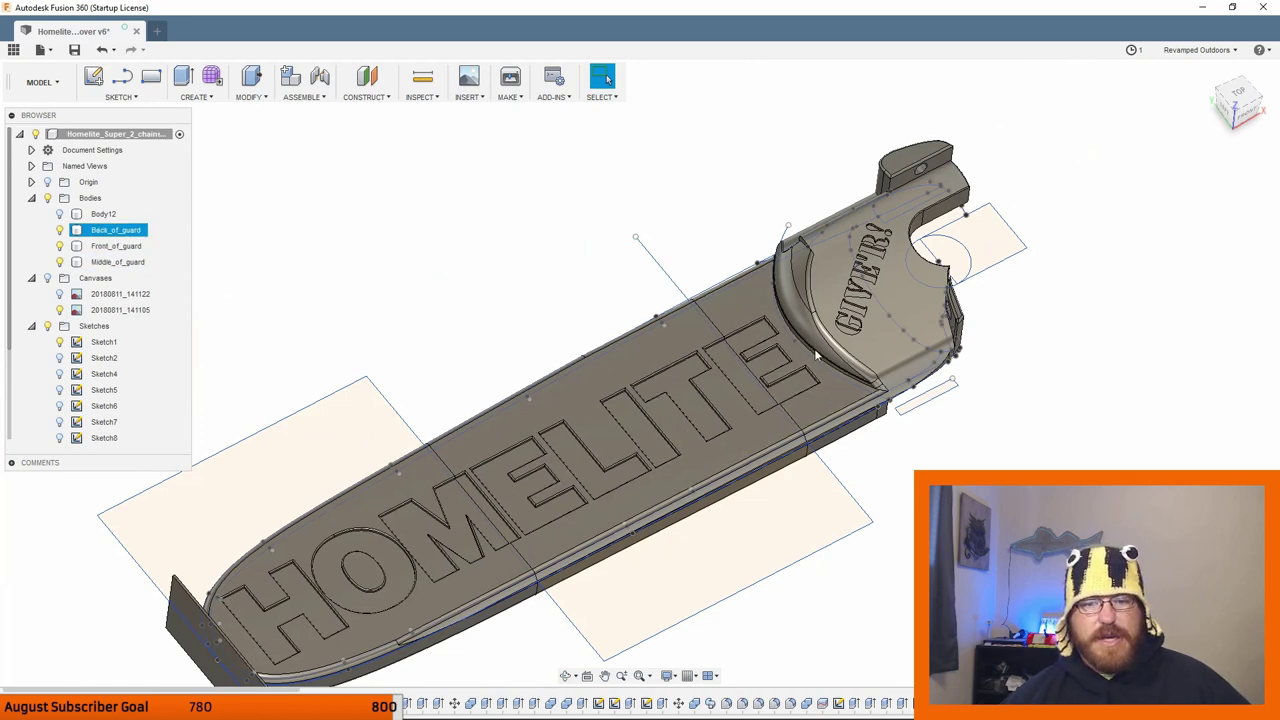
Select Front_of_guard, Middle_of_guard and Back_of_guard in turn to examine where the HOMELITE lettering is divided between the bodies.
left_click(358, 590)
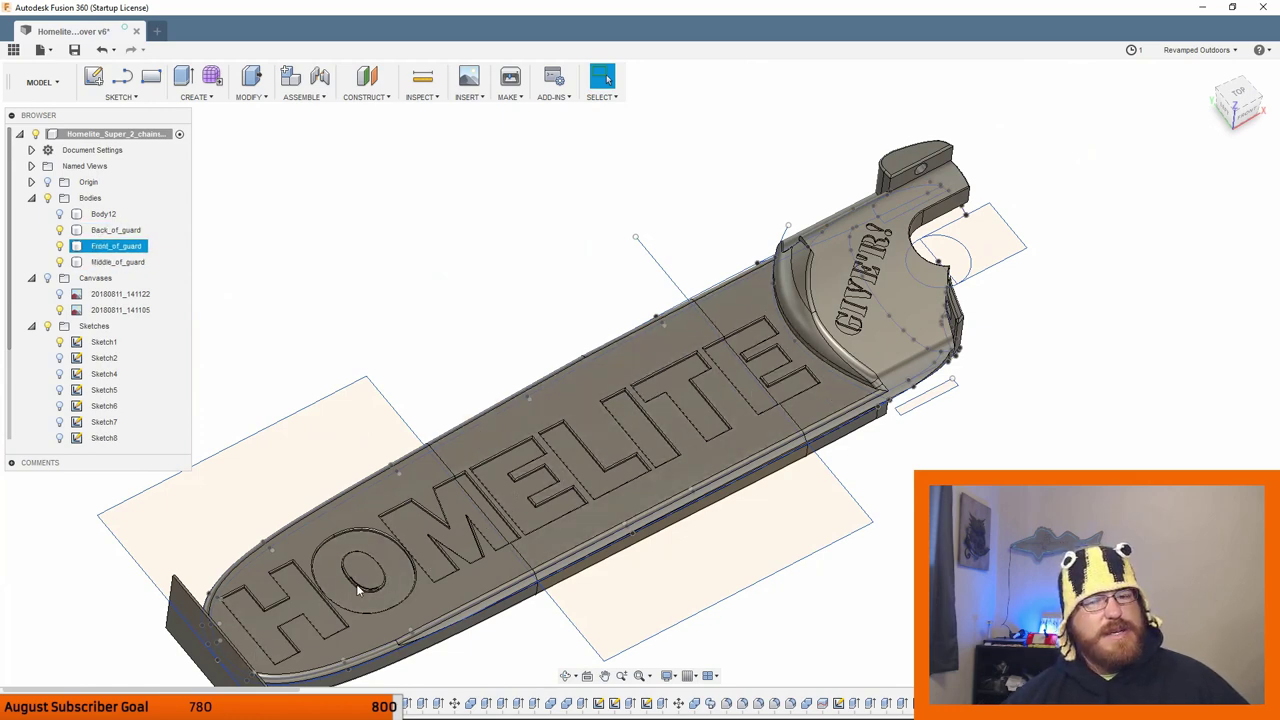
left_click(694, 408)
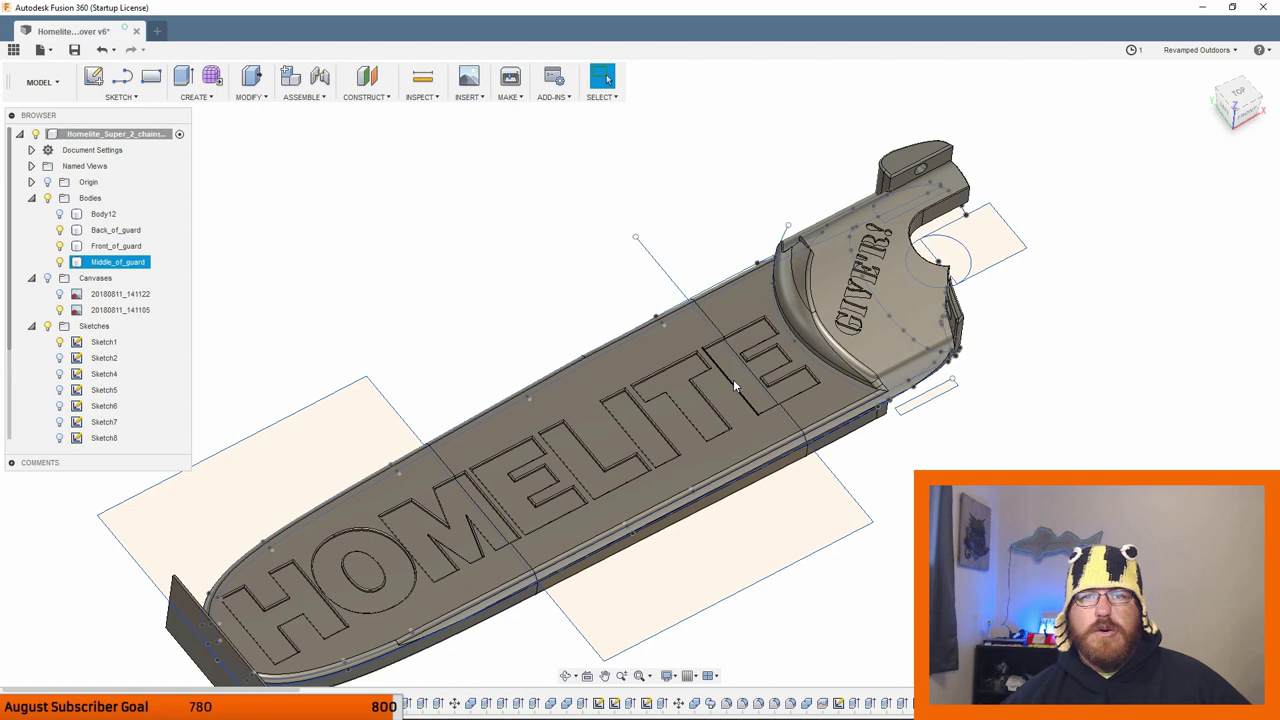
left_click(733, 379)
left_click(529, 488)
left_click(680, 397)
left_click(747, 383)
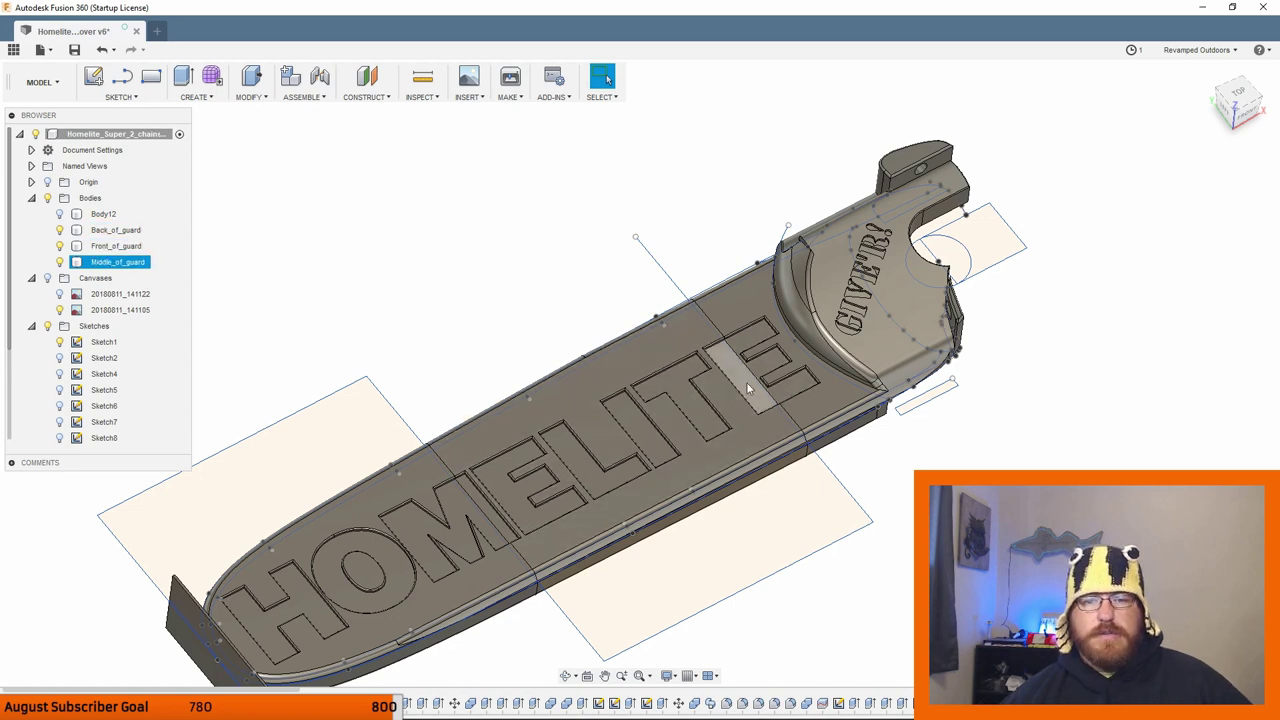
left_click(748, 382)
left_click(752, 390)
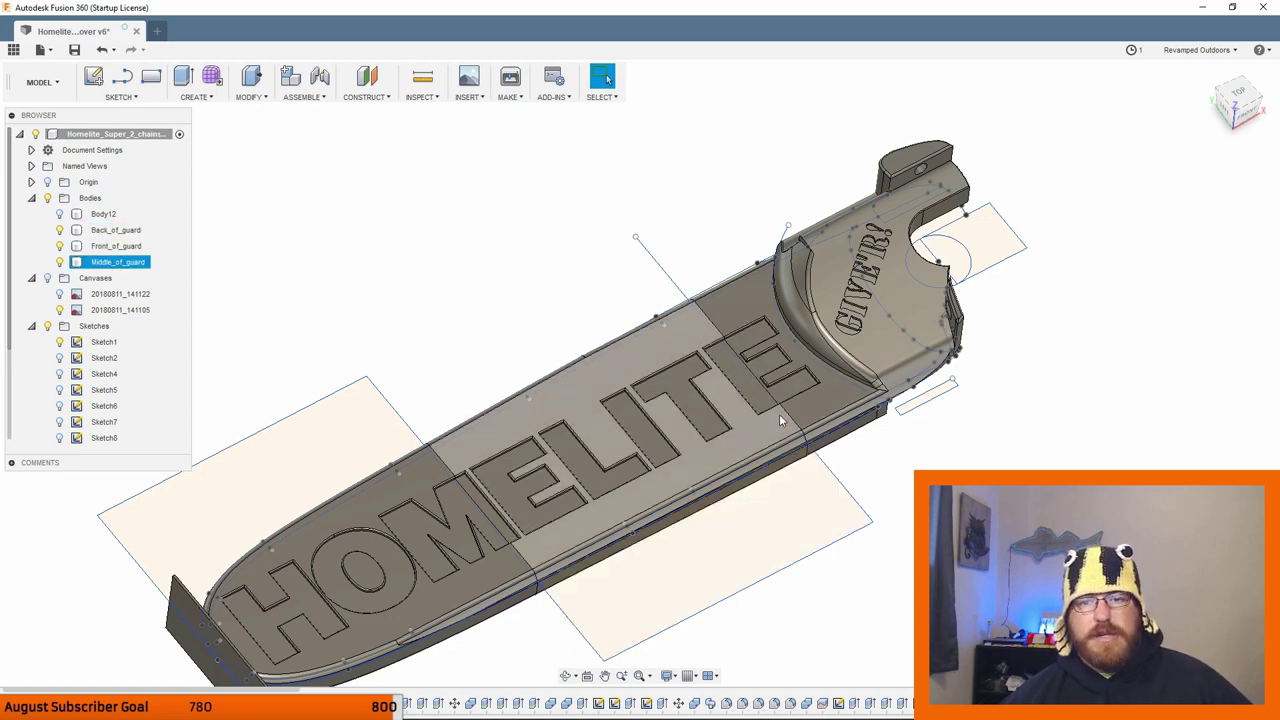
left_click(779, 411)
left_click(788, 328)
left_click(752, 385)
left_click(718, 437)
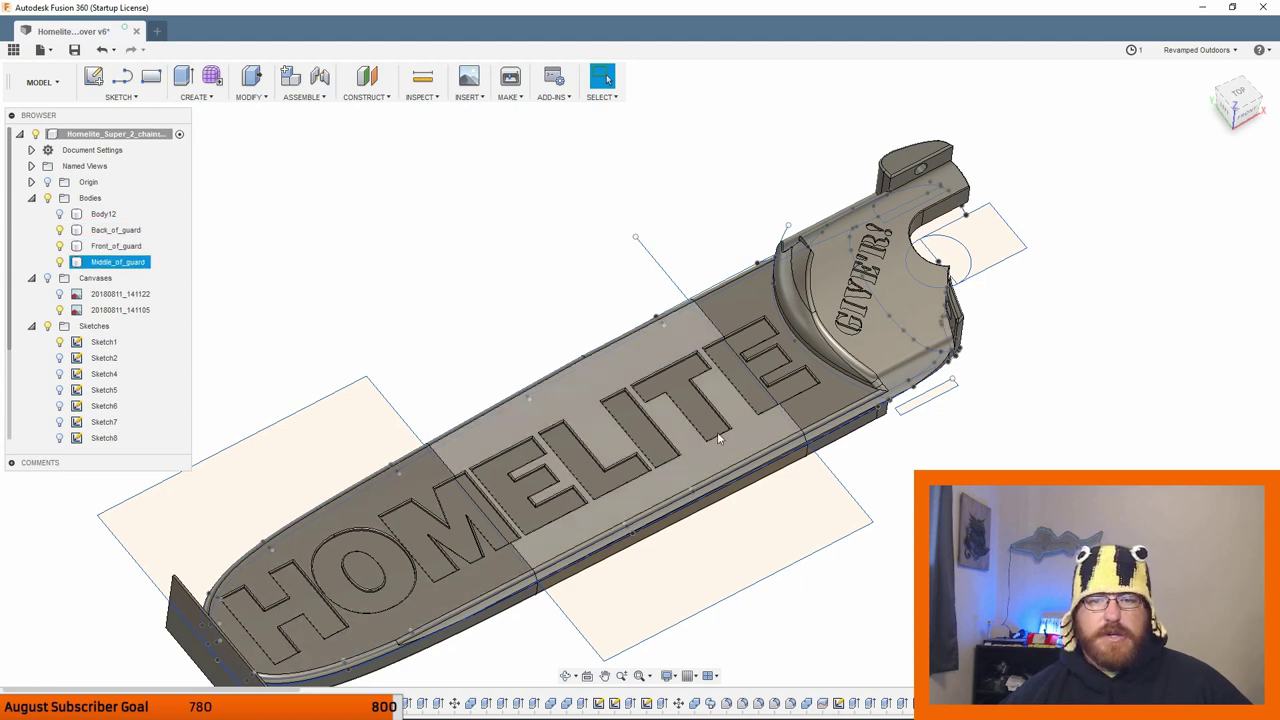
left_click(785, 392)
Examine the body joints, the GIVE'R! end, the rounded tip with its thin plate, and Sketch1's profile beside the guard.
scroll(850, 365, "up", 5)
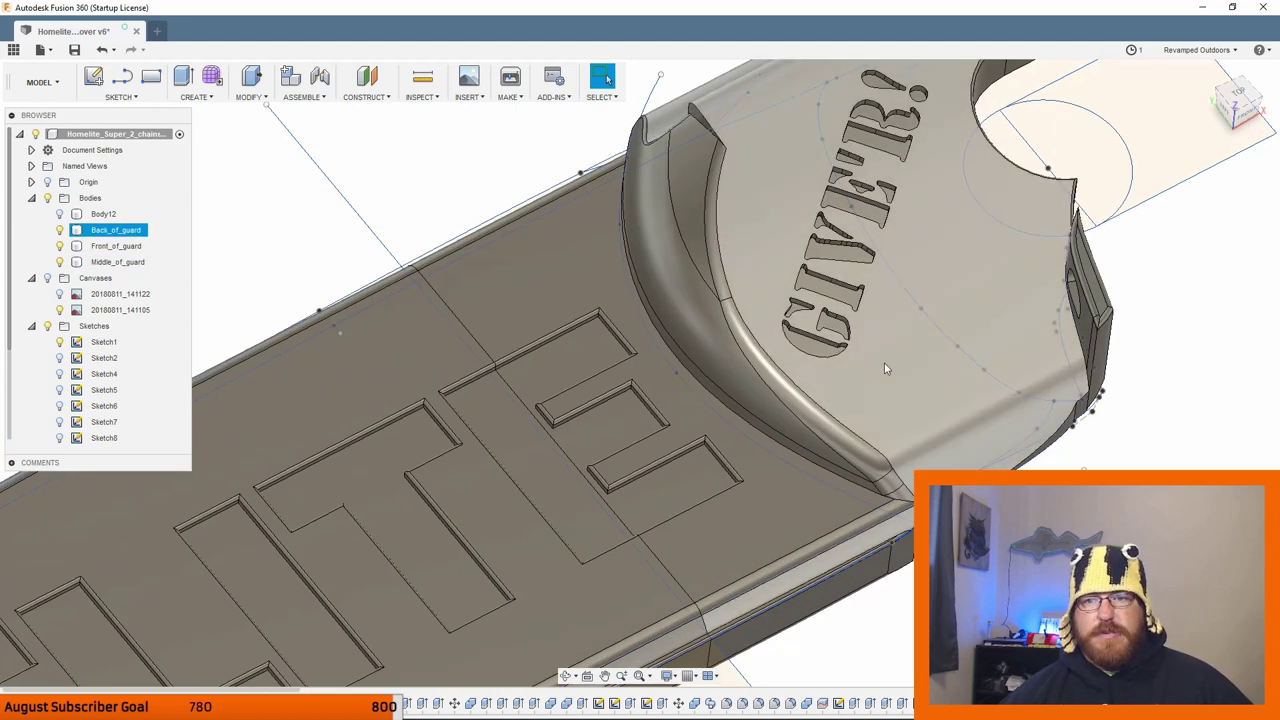
scroll(870, 385, "down", 3)
left_click(742, 450)
scroll(740, 453, "down", 3)
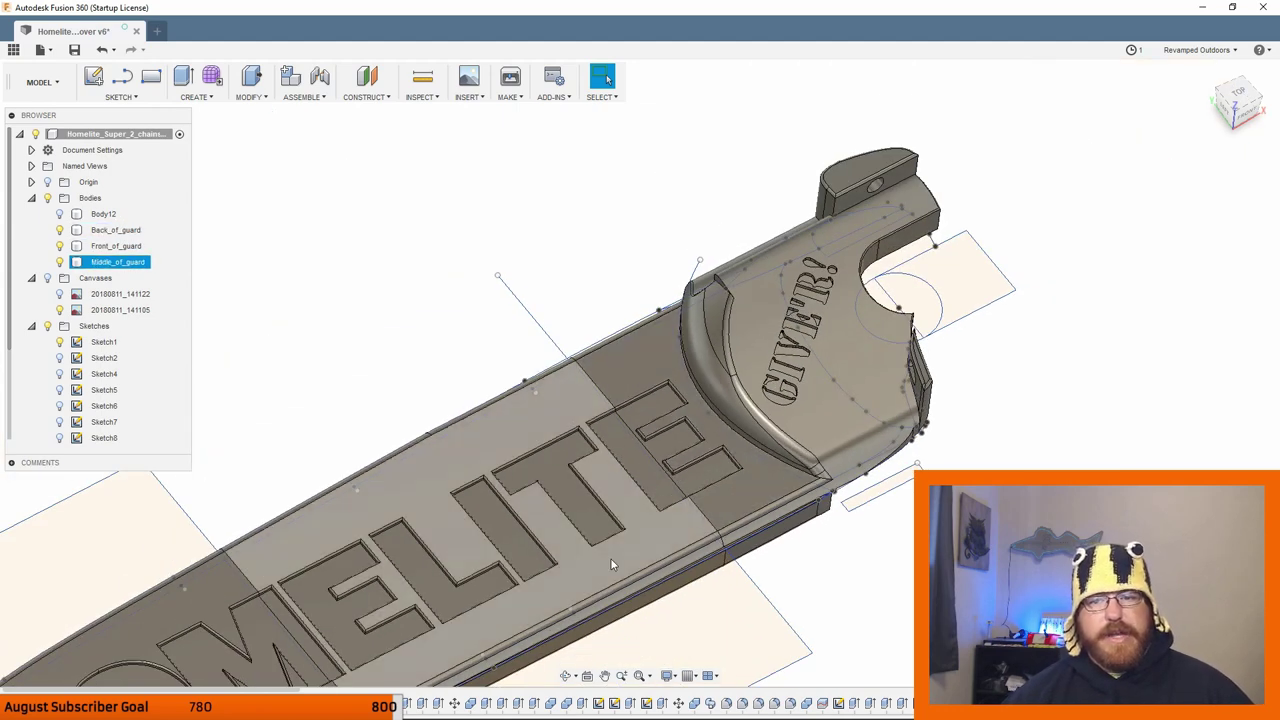
scroll(796, 378, "down", 3)
left_click(327, 570)
scroll(327, 570, "up", 5)
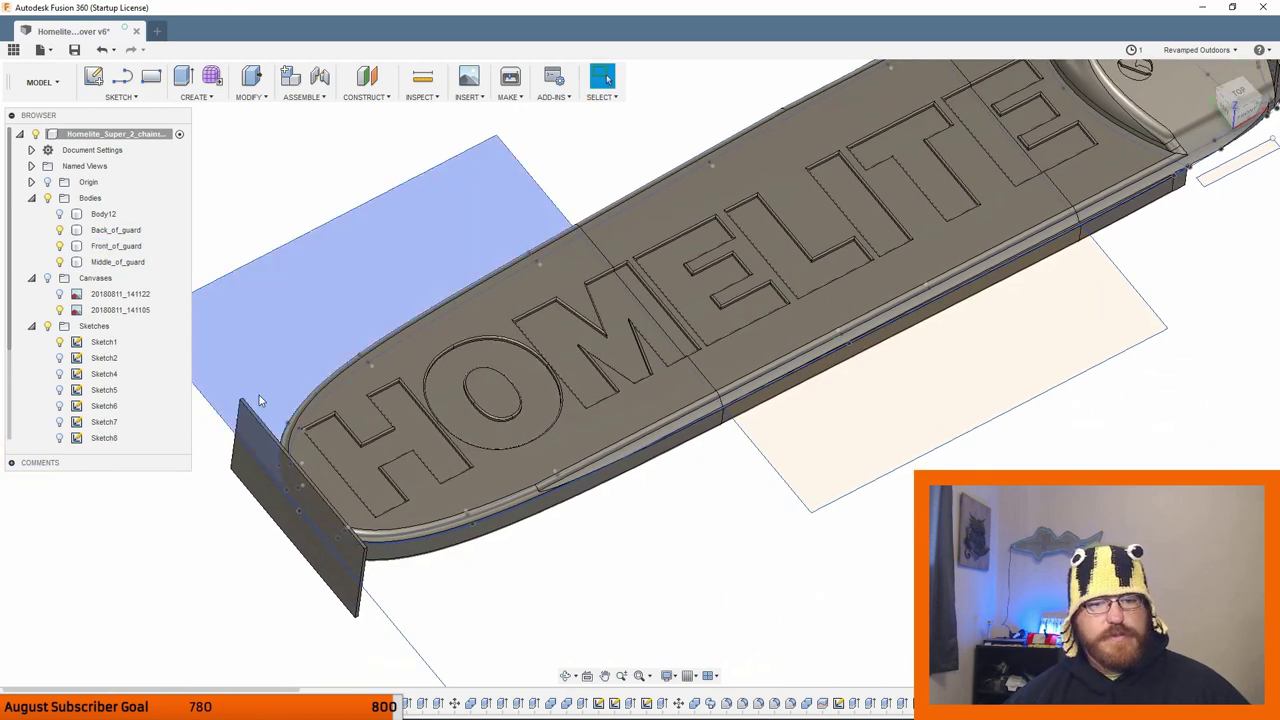
scroll(598, 407, "down", 3)
scroll(670, 540, "up", 4)
scroll(675, 527, "down", 4)
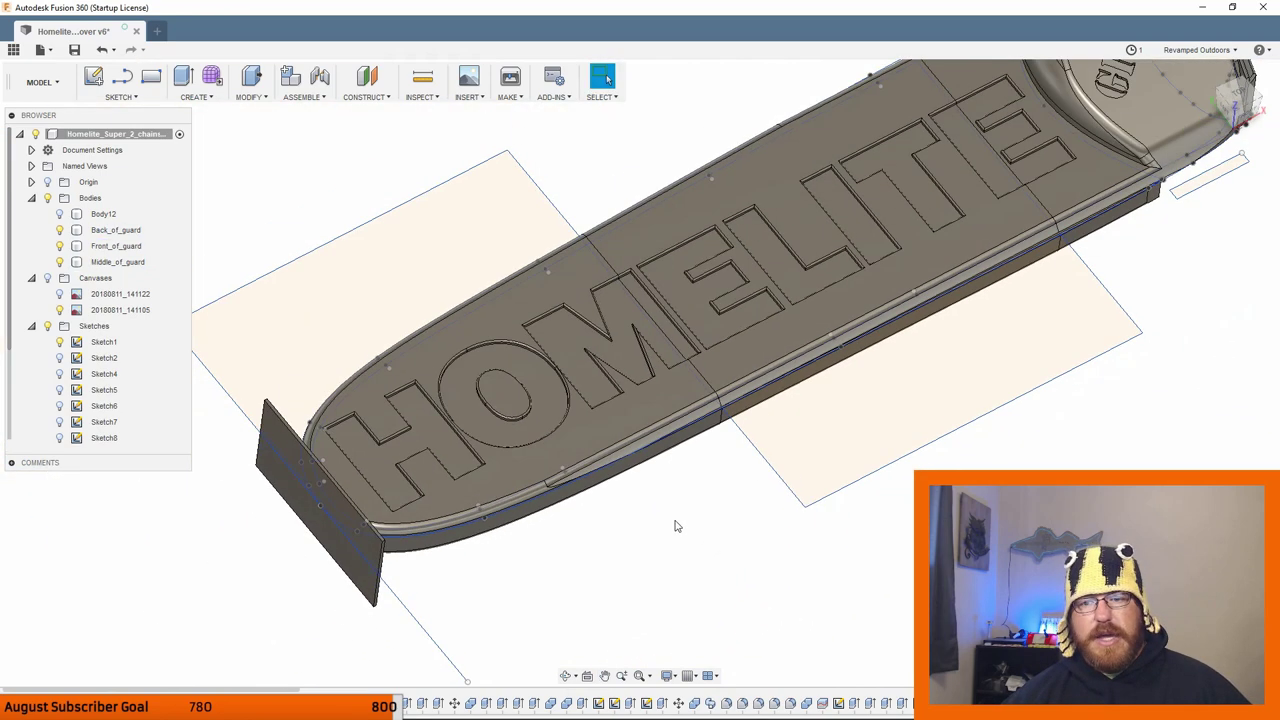
scroll(675, 527, "down", 2)
left_click(1026, 420)
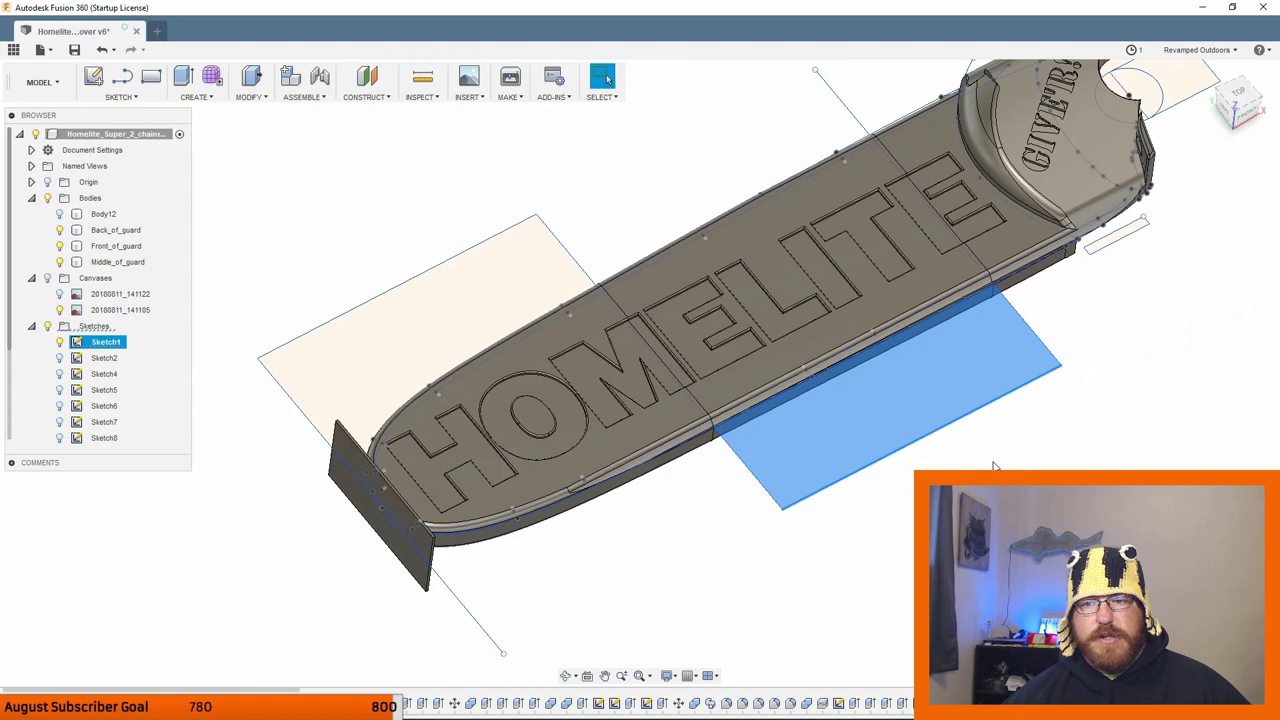
Toggle Sketch8's visibility to check where it lies on the guard.
left_click(59, 439)
left_click(59, 439)
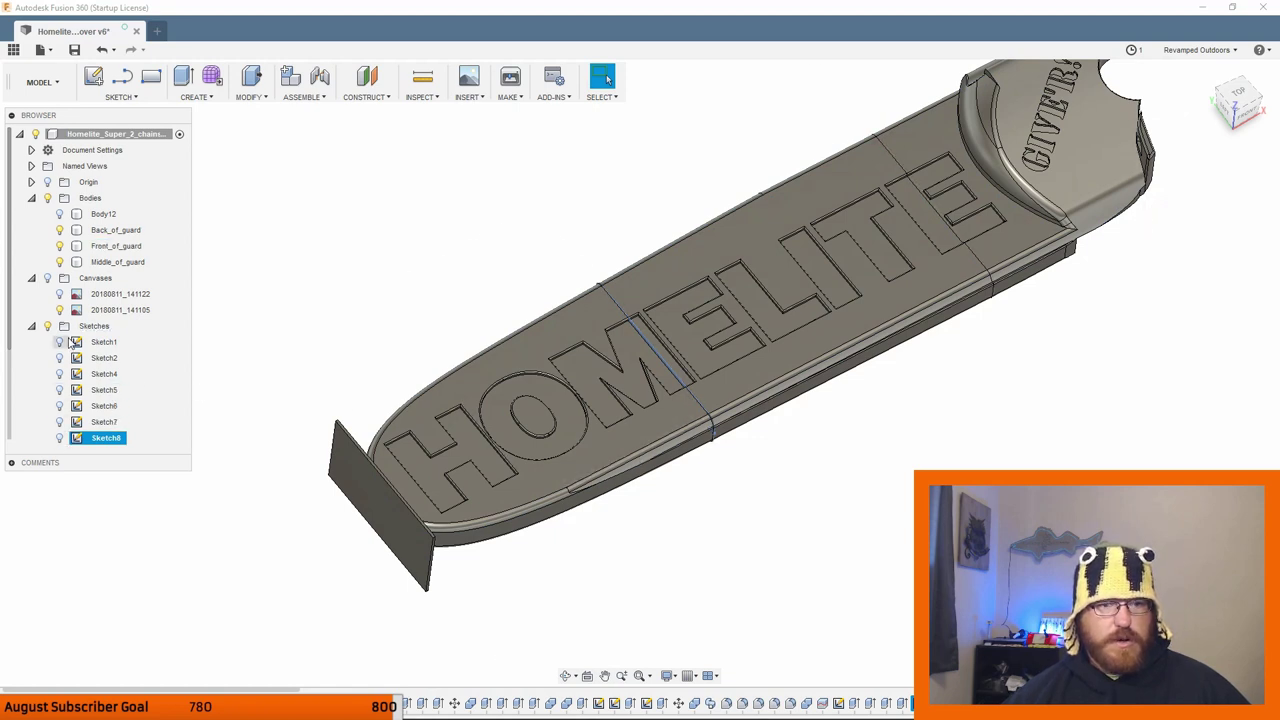
mouse_move(1005, 463)
middle_mouse_down("shift")
mouse_move(846, 543)
mouse_move(869, 551)
middle_mouse_up("shift")
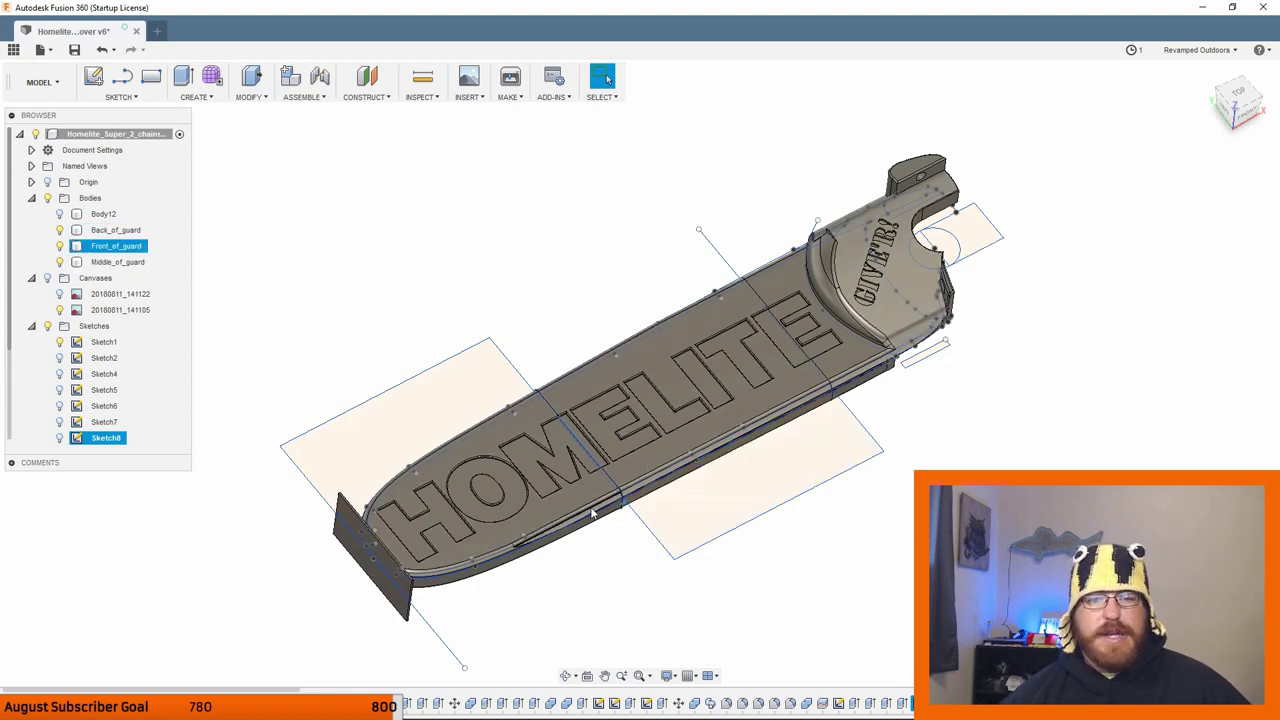
Hide Front_of_guard and Back_of_guard, leaving only Middle_of_guard displayed.
scroll(689, 530, "up", 5)
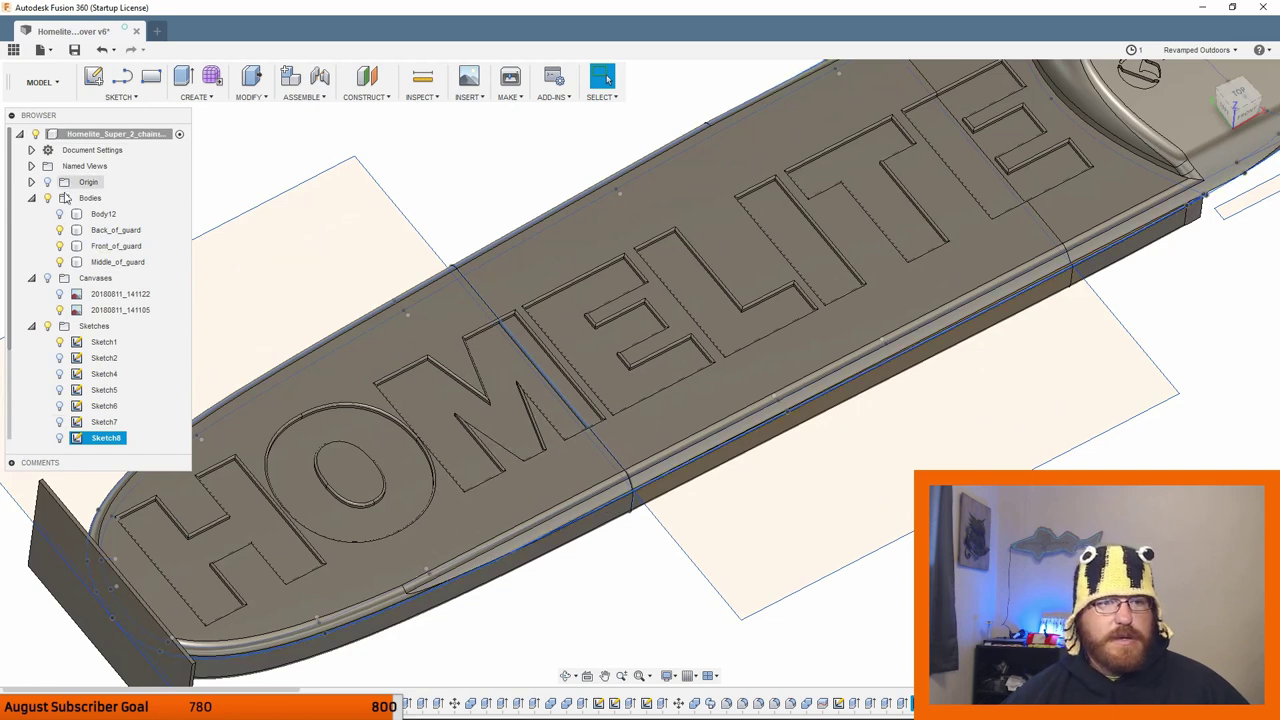
left_click(59, 246)
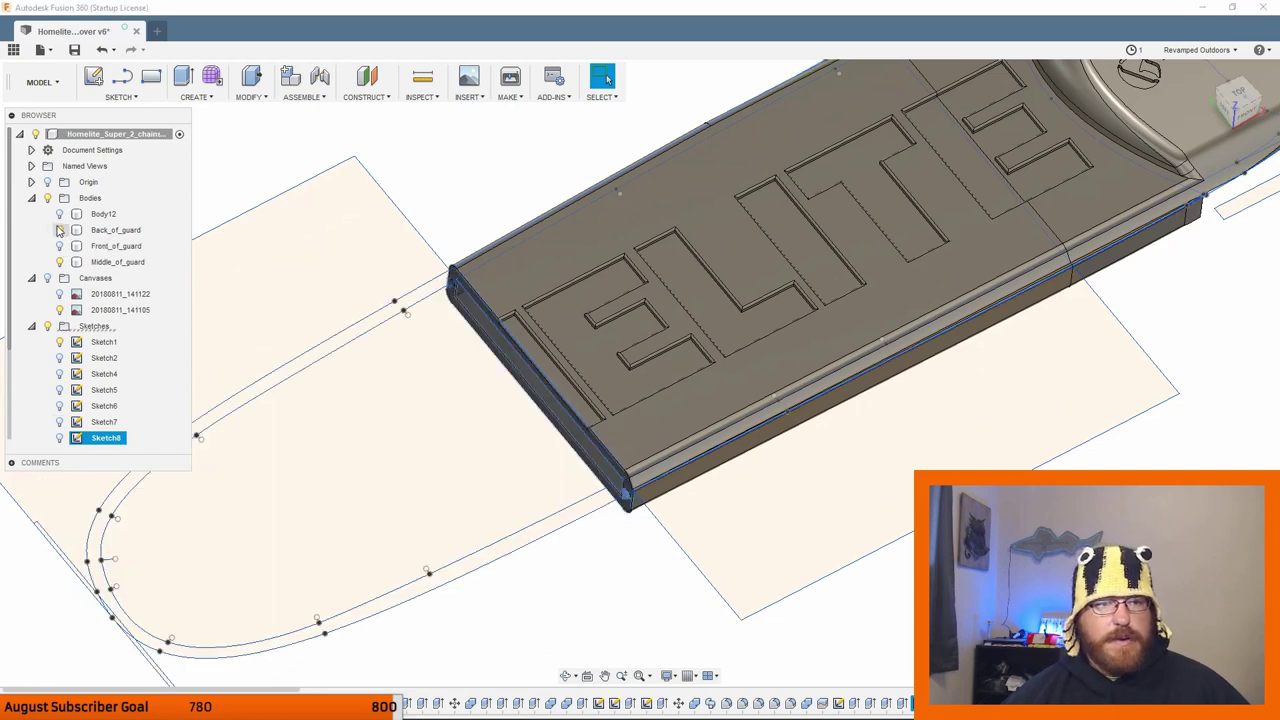
left_click(59, 246)
left_click(60, 262)
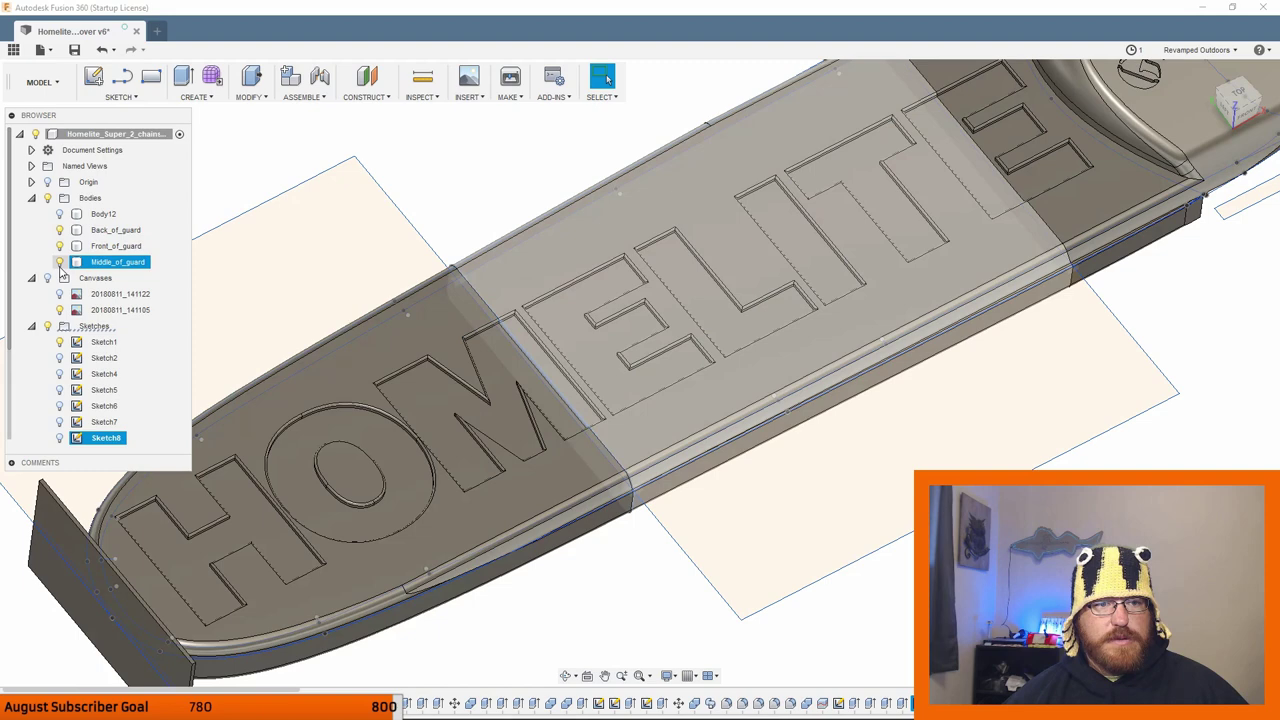
left_click(59, 262)
left_click(59, 230)
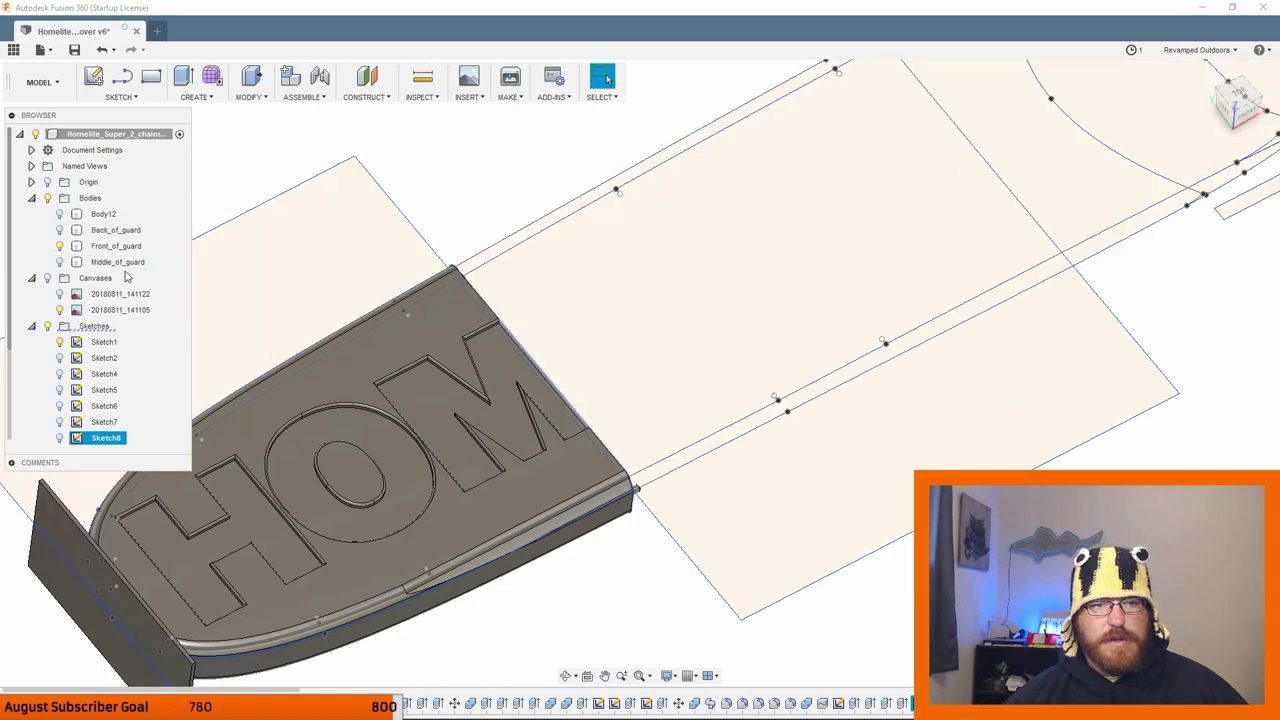
left_click(59, 262)
left_click(59, 246)
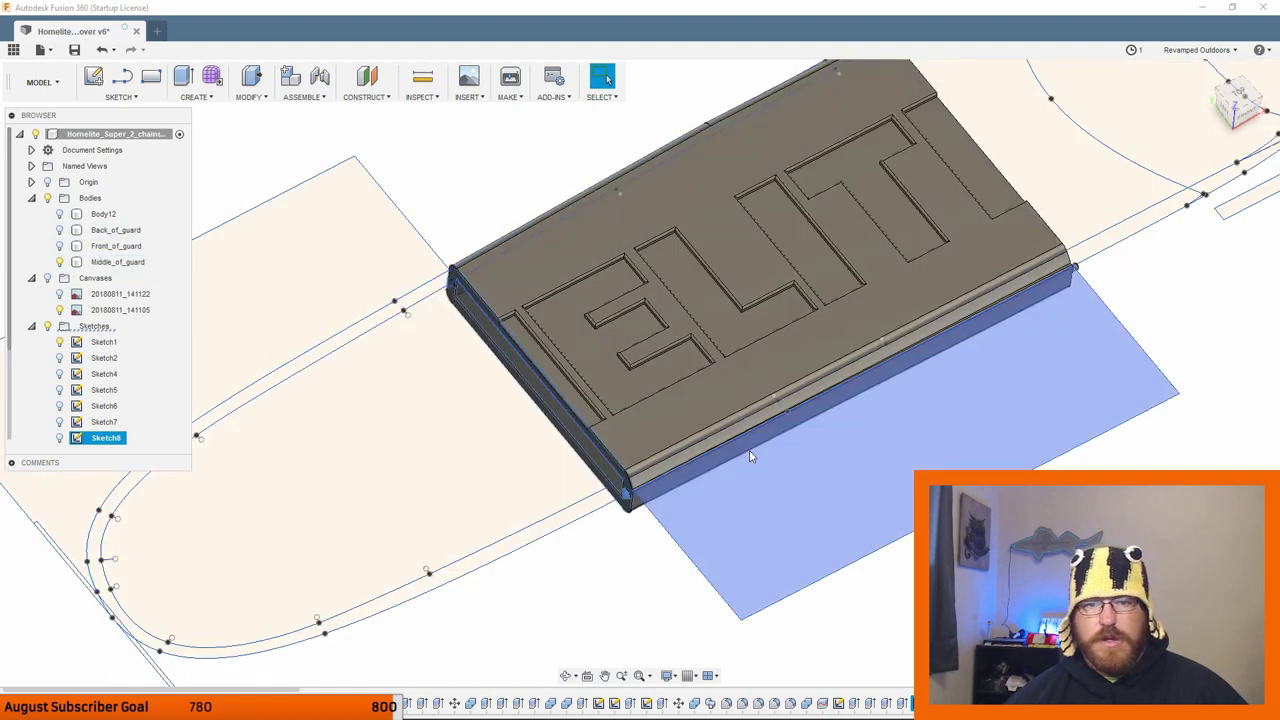
Inspect Middle_of_guard's hollow interior, open ends and connecting pegs from oblique, end-on and upright side views.
middle_click_drag(753, 523, 722, 504, "shift")
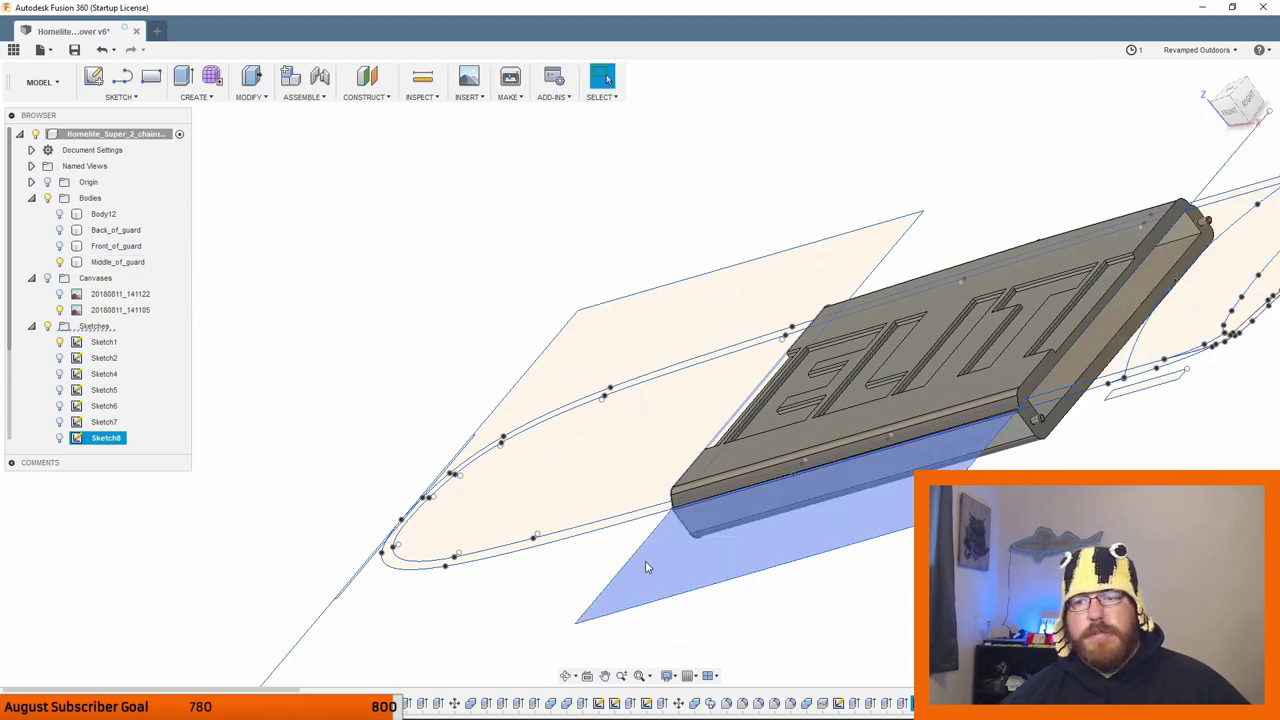
middle_click_drag(651, 563, 437, 586, "shift")
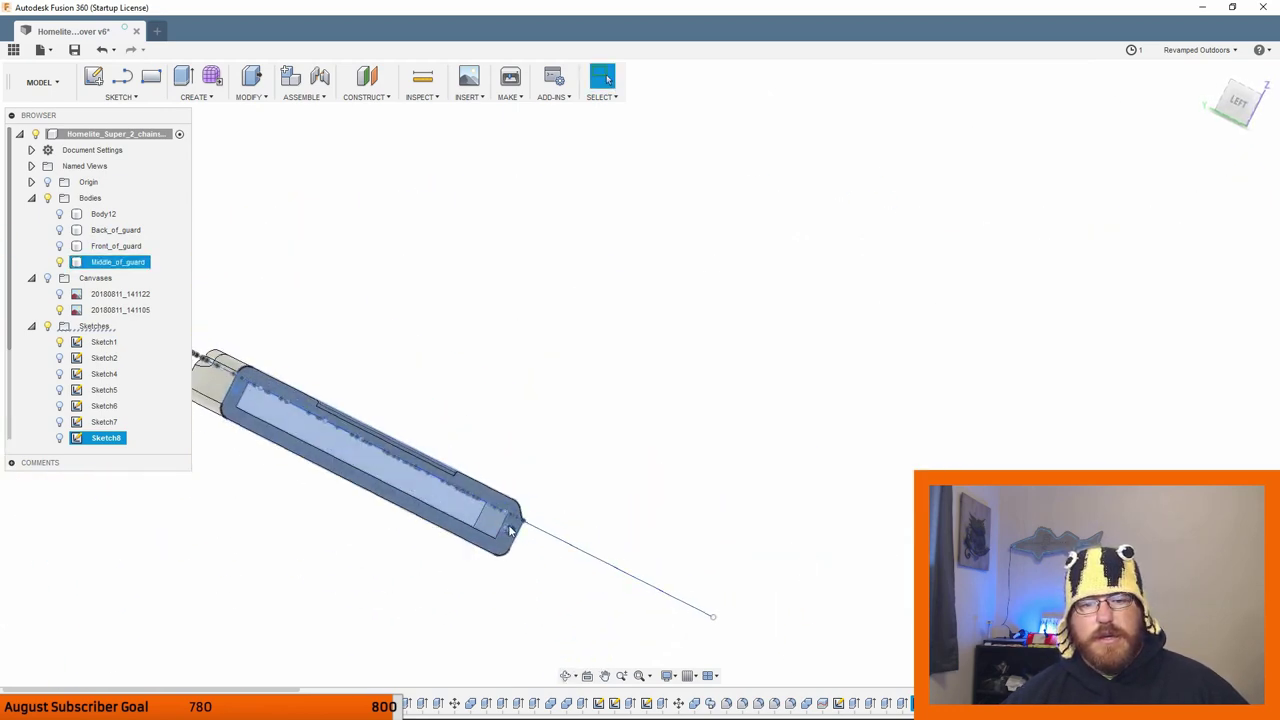
middle_click_drag(564, 497, 784, 512, "shift")
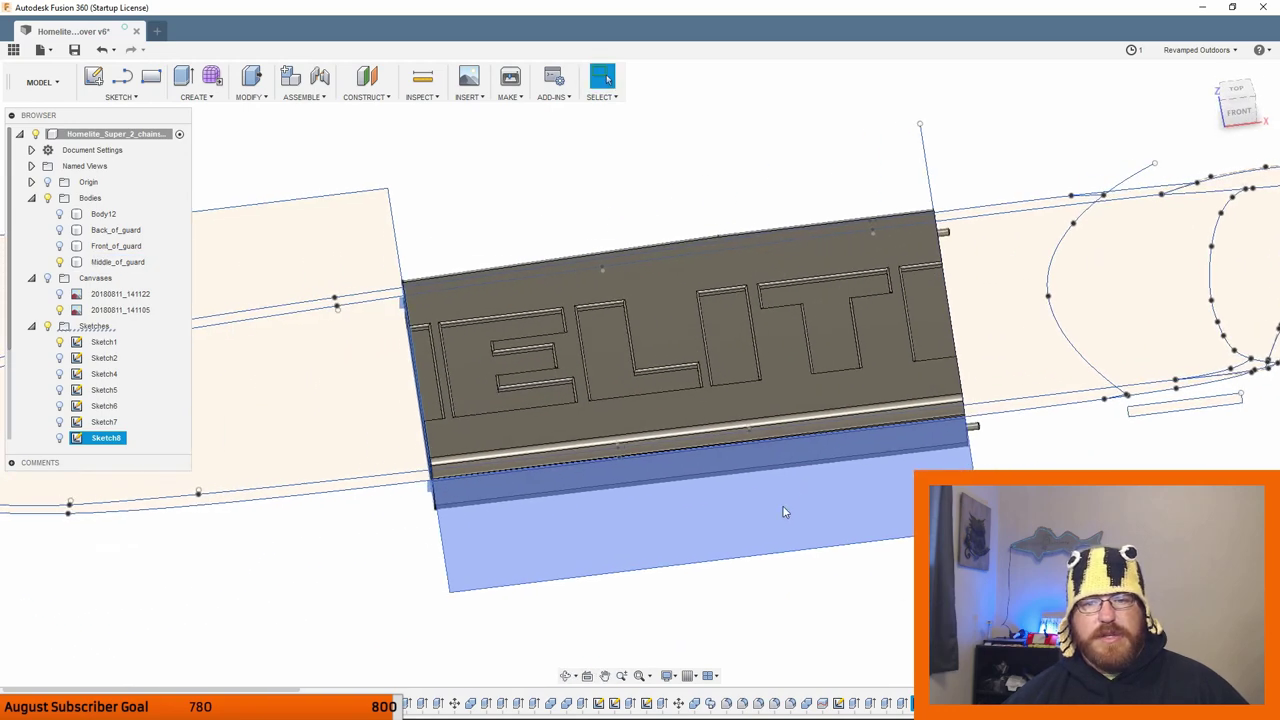
left_click(1240, 114)
left_click(1252, 82)
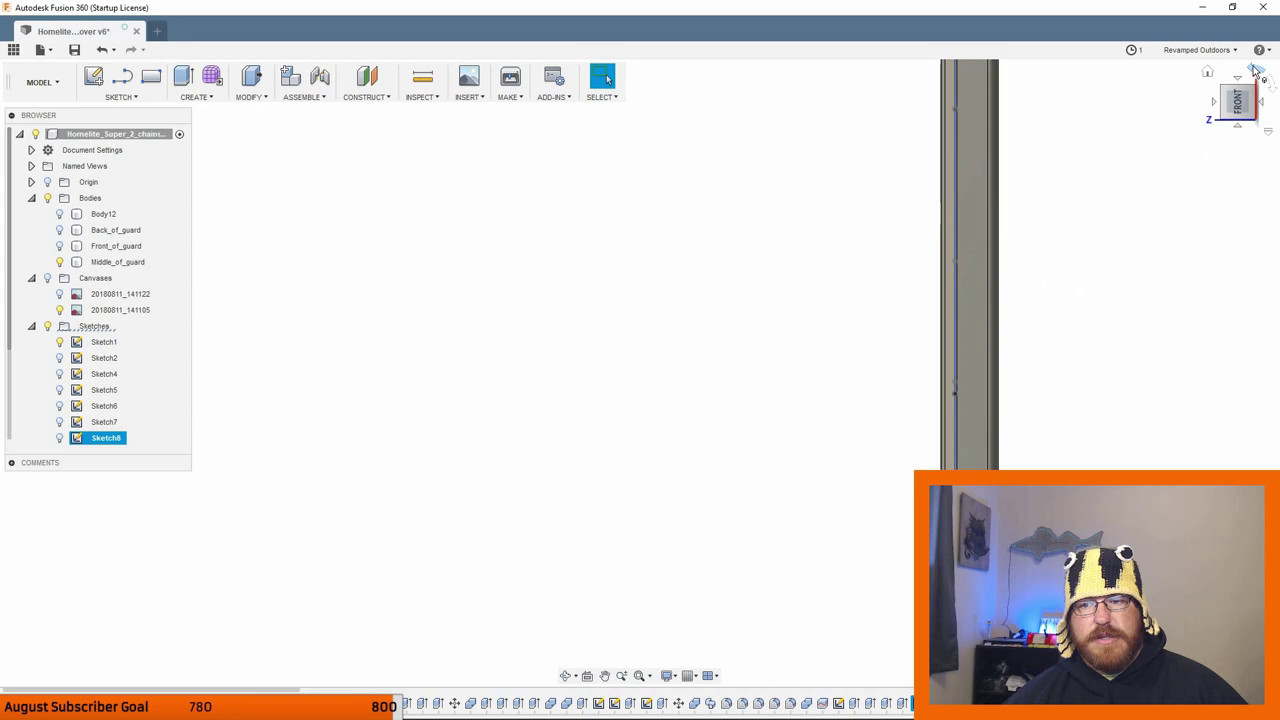
middle_click_drag(1050, 358, 793, 397)
key("Escape")
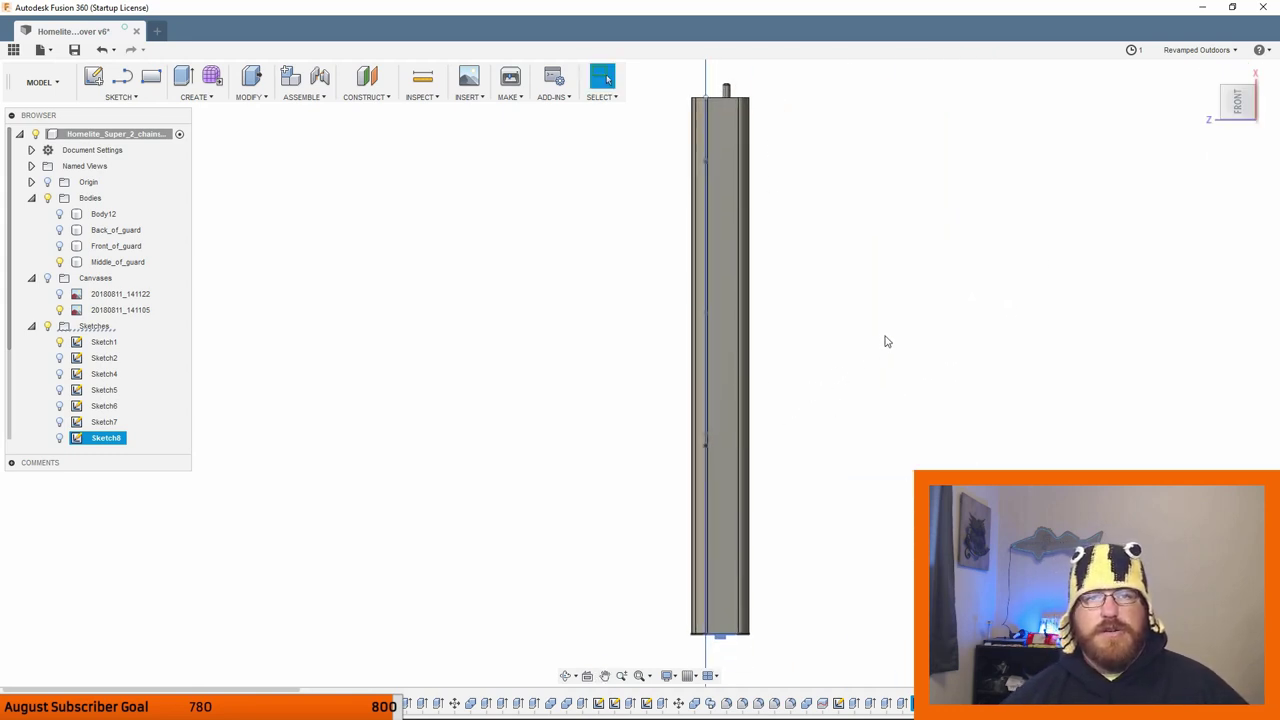
middle_click_drag(885, 342, 711, 538, "shift")
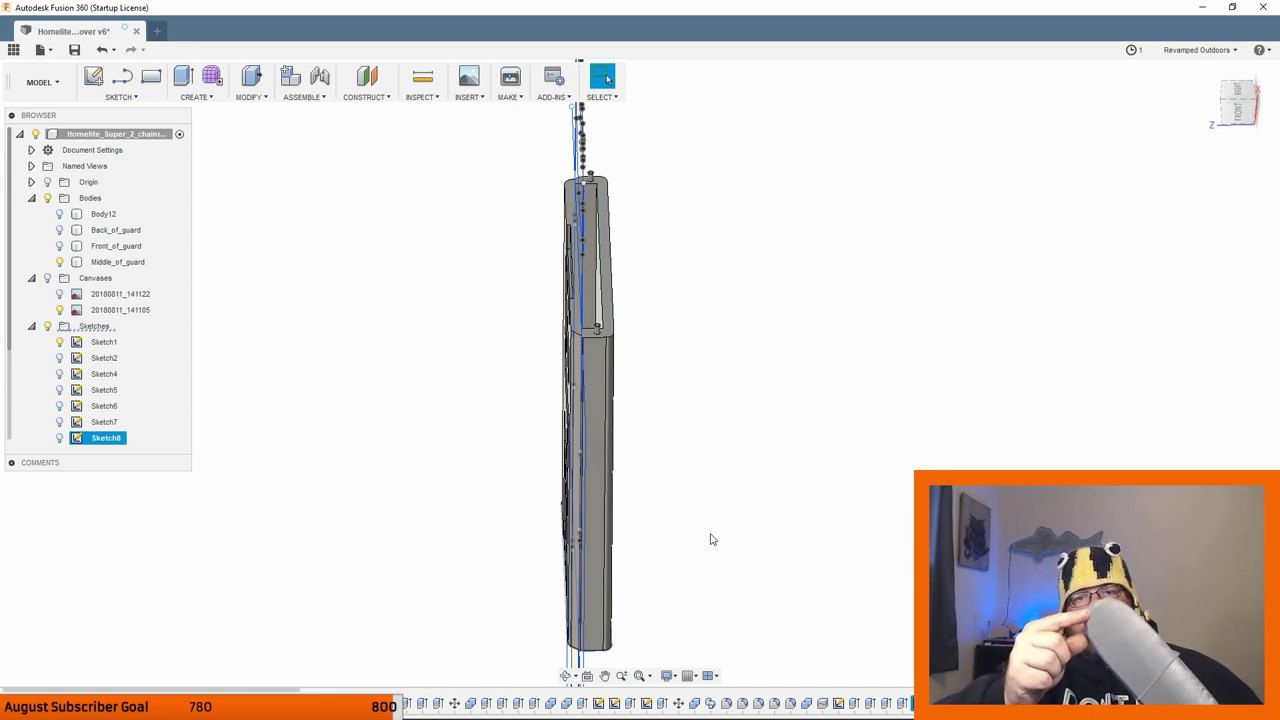
Show Front_of_guard again and inspect its rounded tip and the thin plate attached there.
left_click(59, 246)
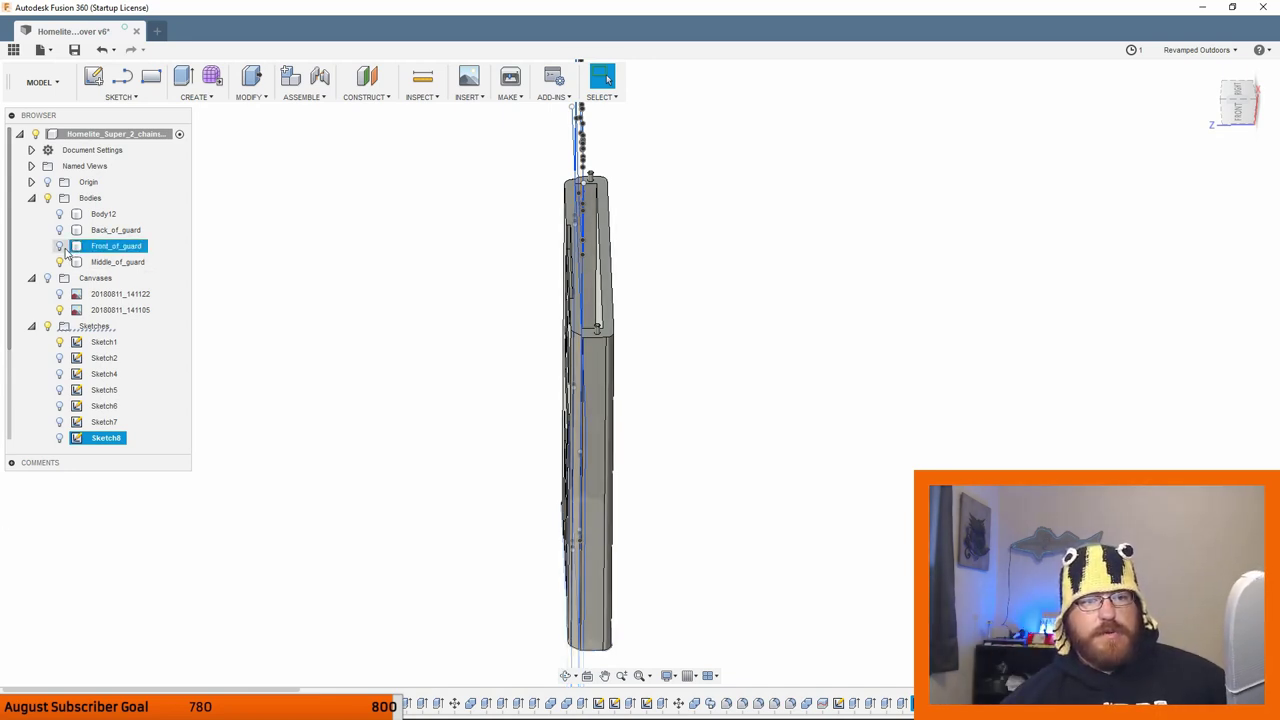
middle_click_drag(713, 569, 855, 105)
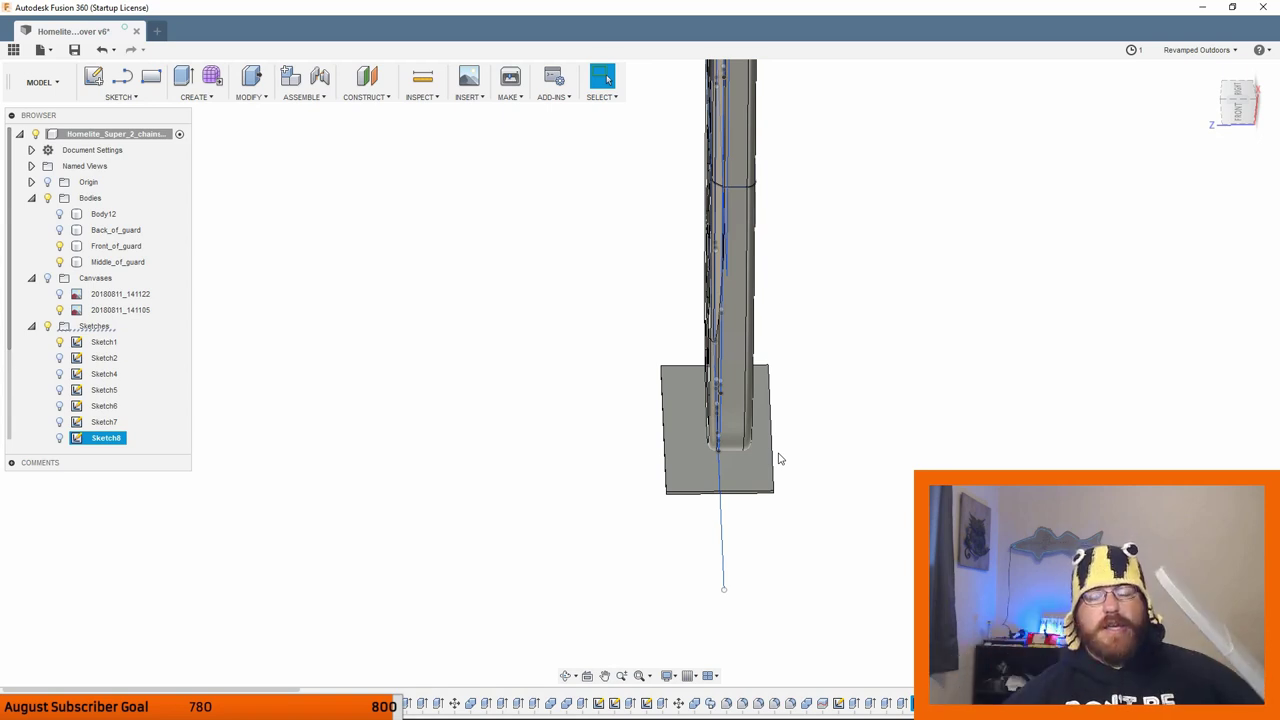
left_click(853, 537)
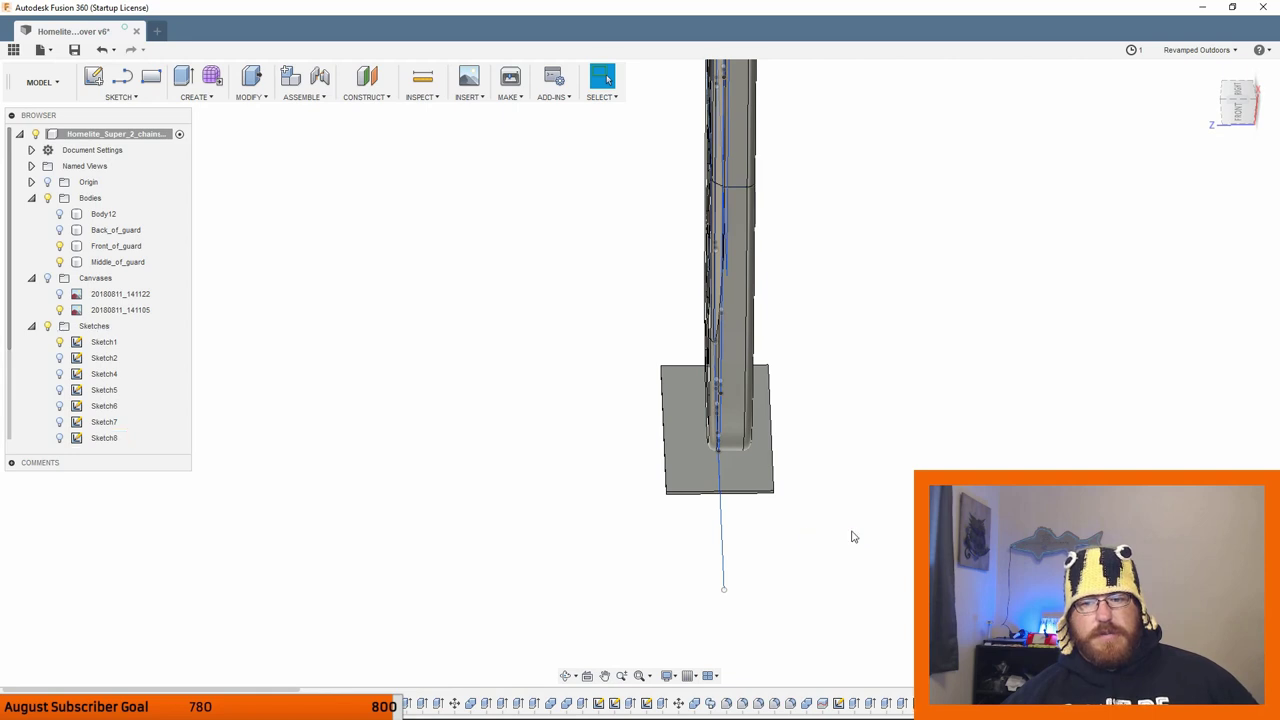
middle_click_drag(853, 537, 820, 534)
left_click(595, 541)
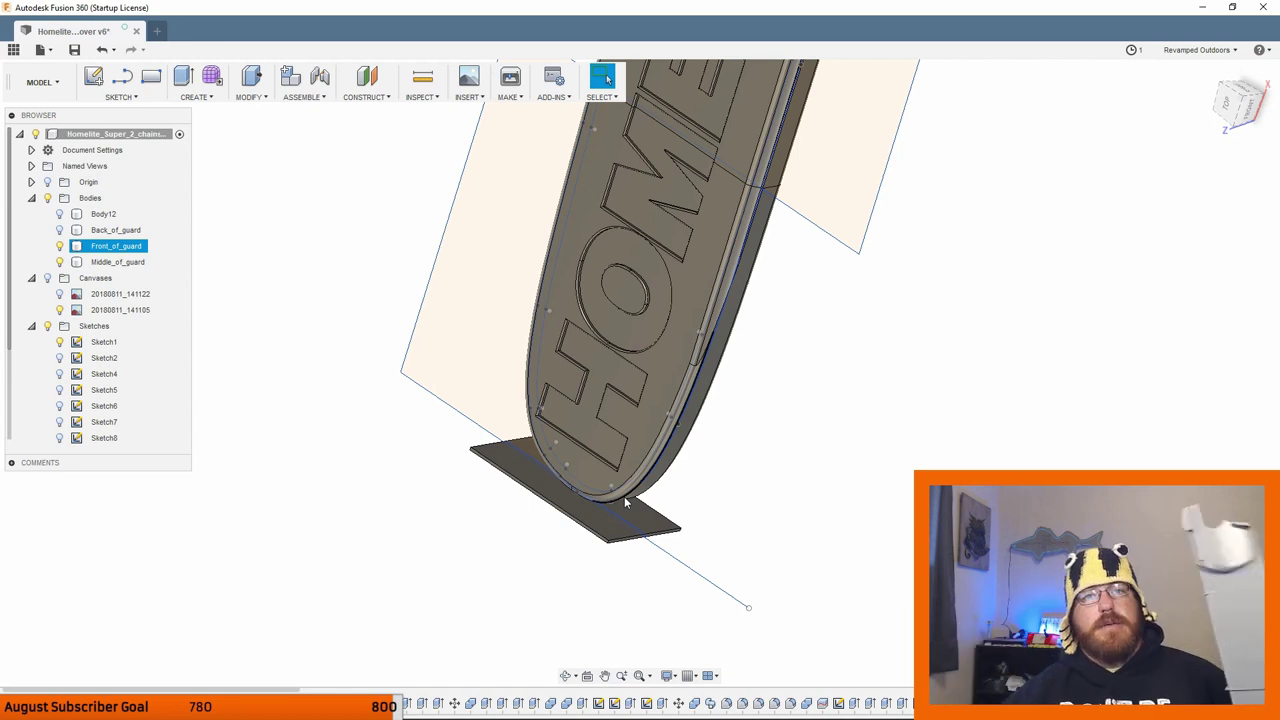
key("Escape")
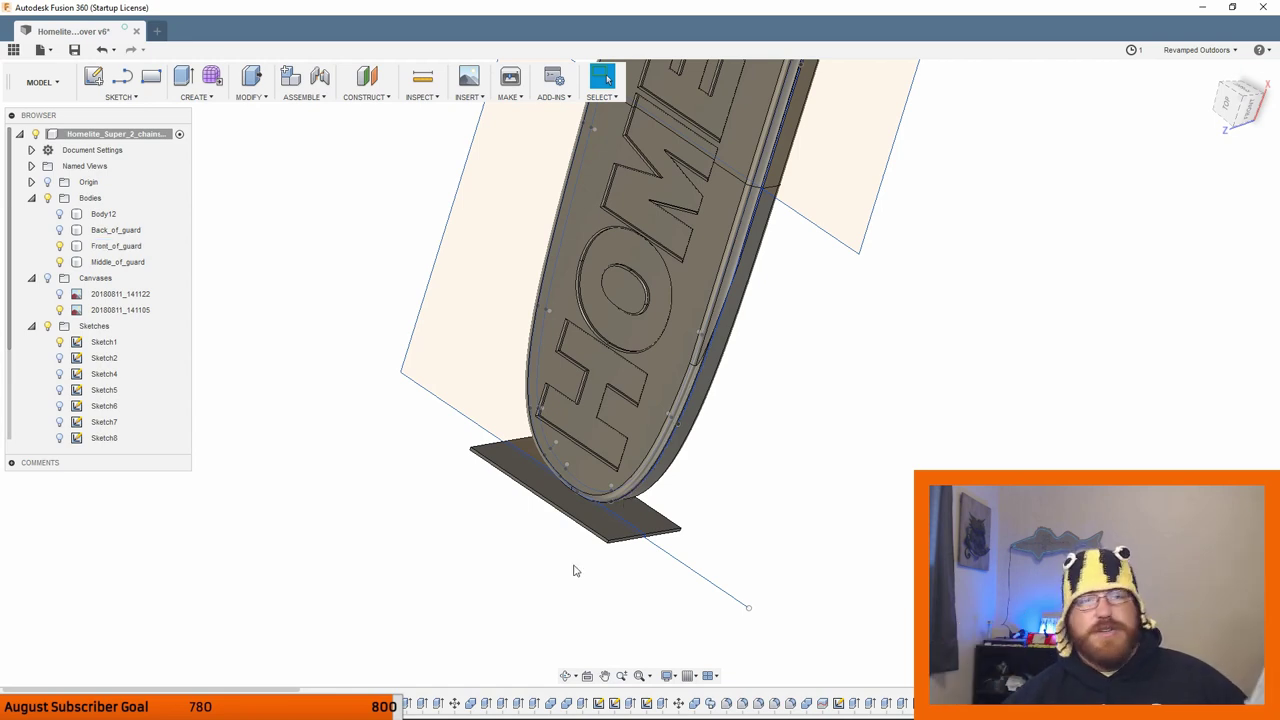
Show Back_of_guard again and view the complete guard with all three bodies.
mouse_move(574, 570)
middle_mouse_down("shift")
mouse_move(677, 429)
mouse_move(539, 590)
middle_mouse_up("shift")
scroll(686, 443, "down", 4)
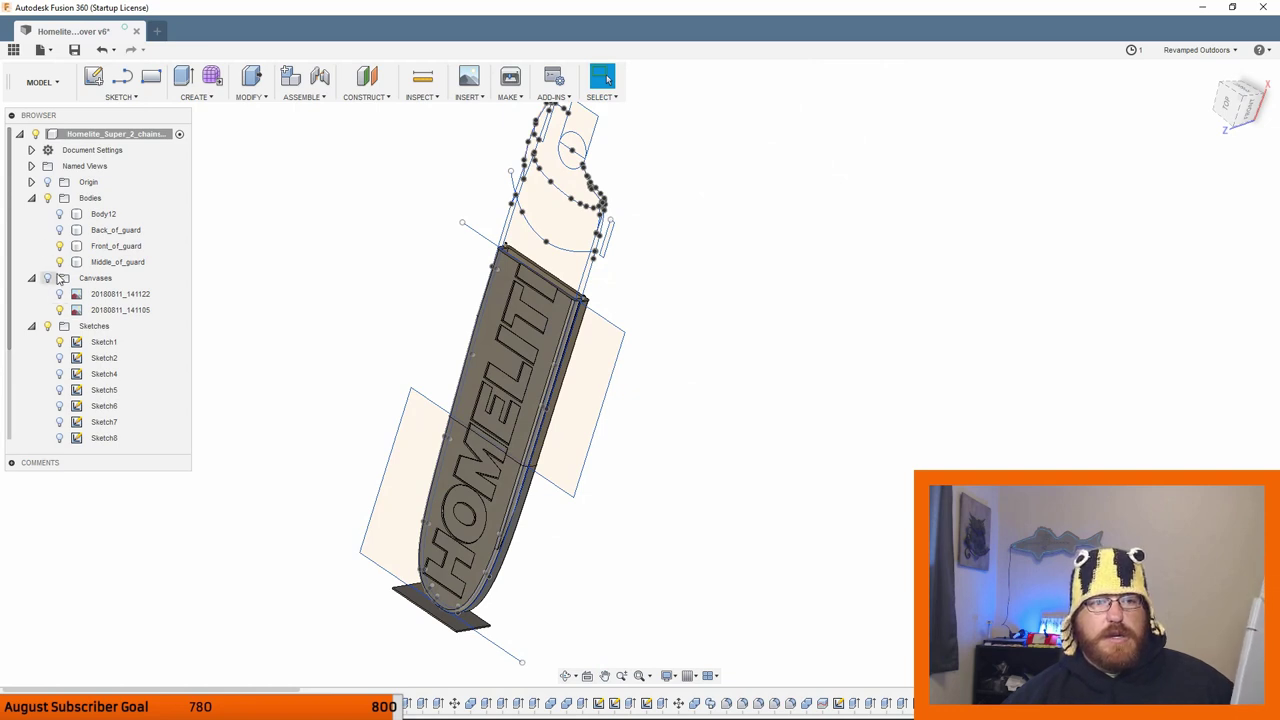
left_click(104, 247)
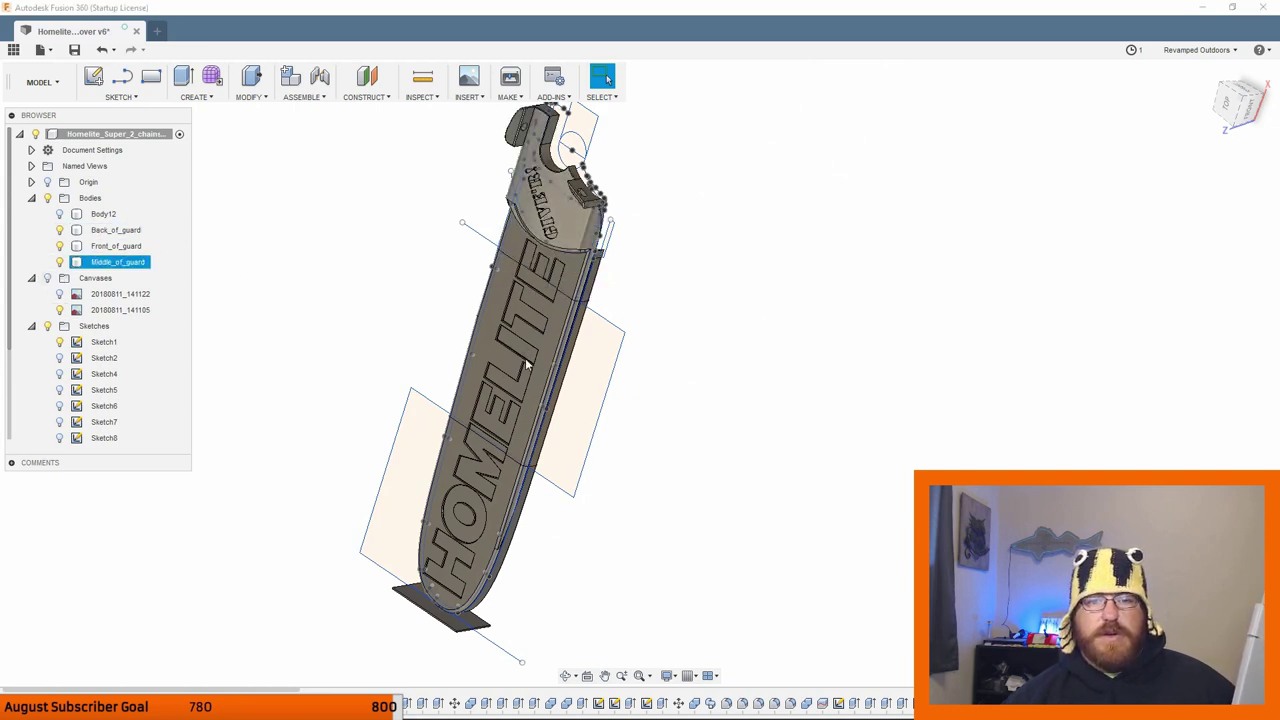